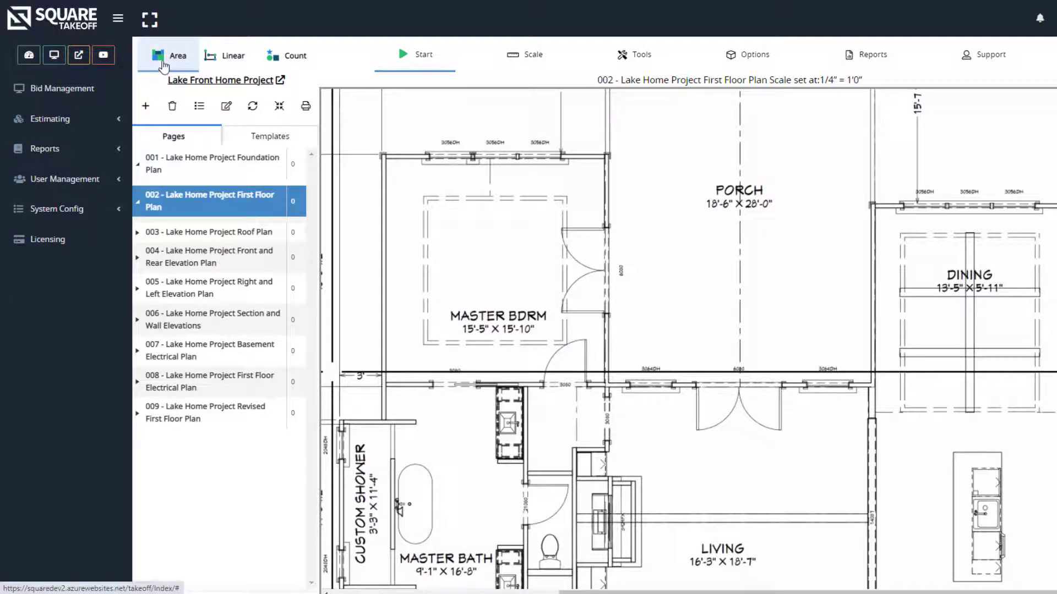
Create a 'Master Bedroom' Standard Area in Chartreuse at 2.00 per SQFT and start measuring
left_click(163, 65)
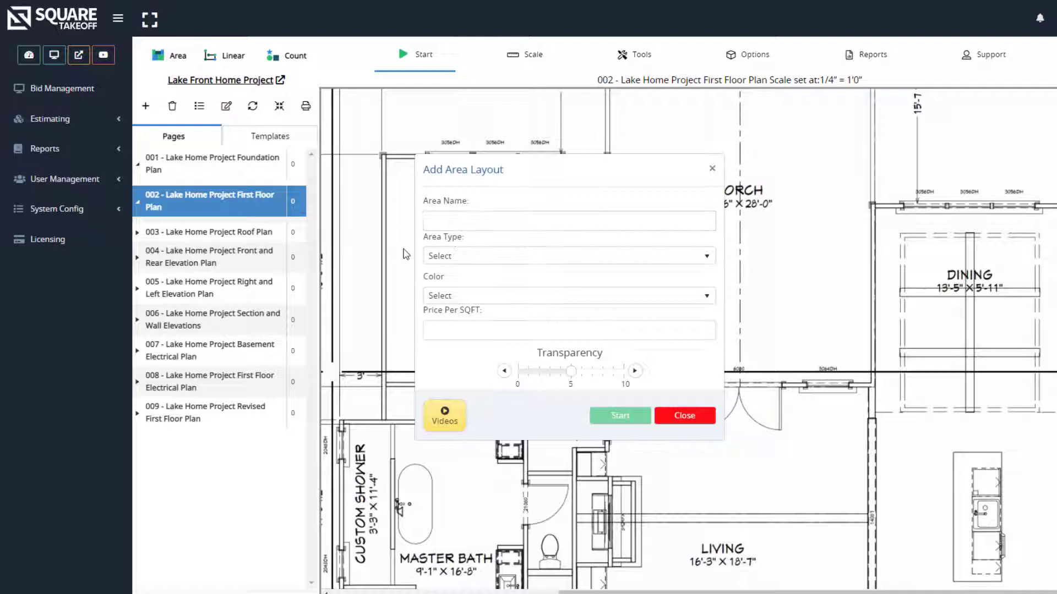
left_click(455, 219)
type("Master Bedroom")
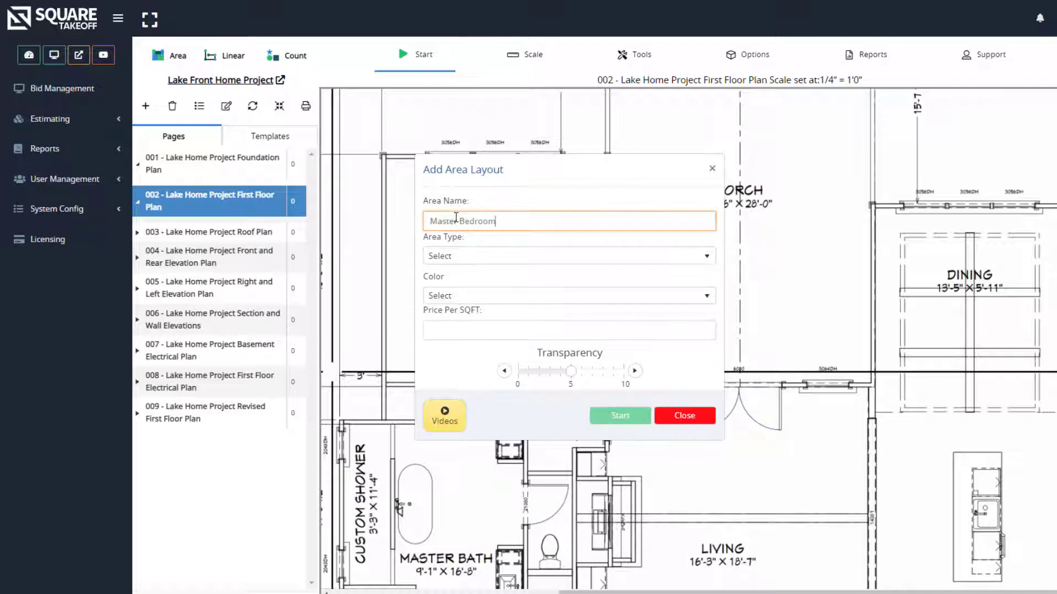
left_click(565, 257)
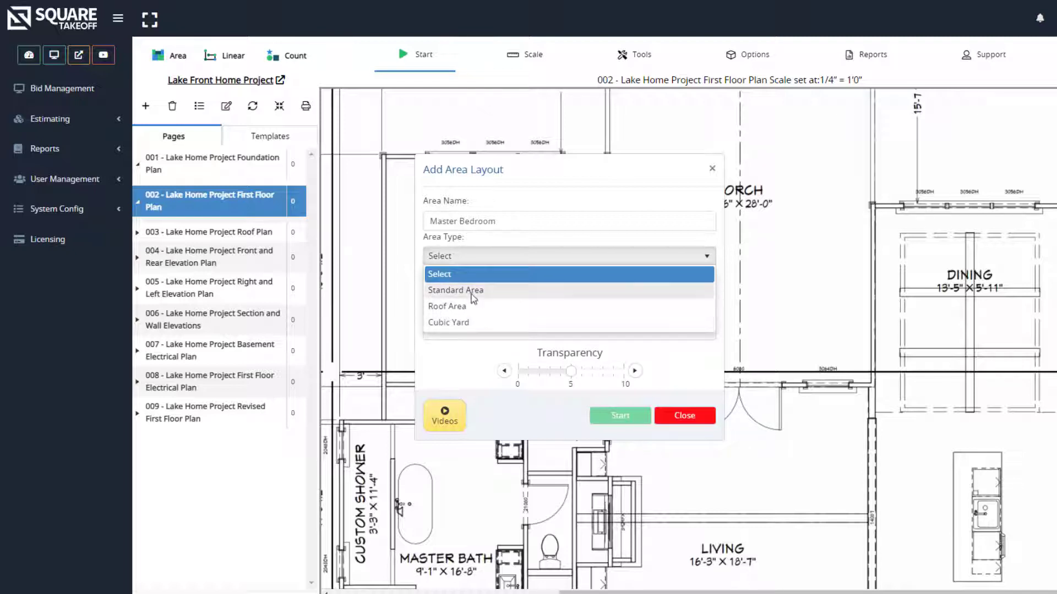
left_click(473, 292)
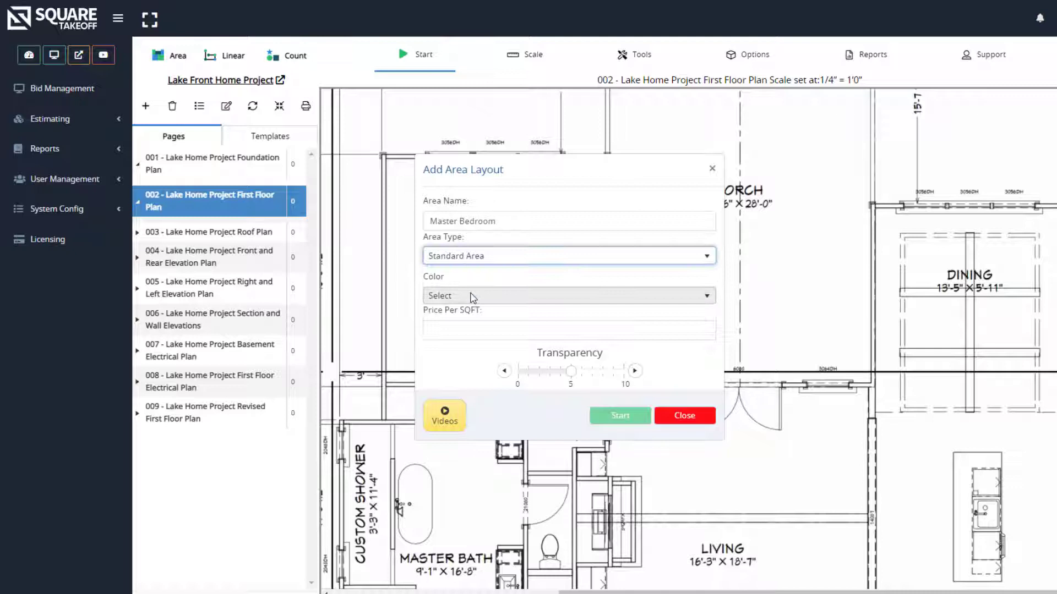
left_click(472, 297)
scroll(454, 371, "down", 3)
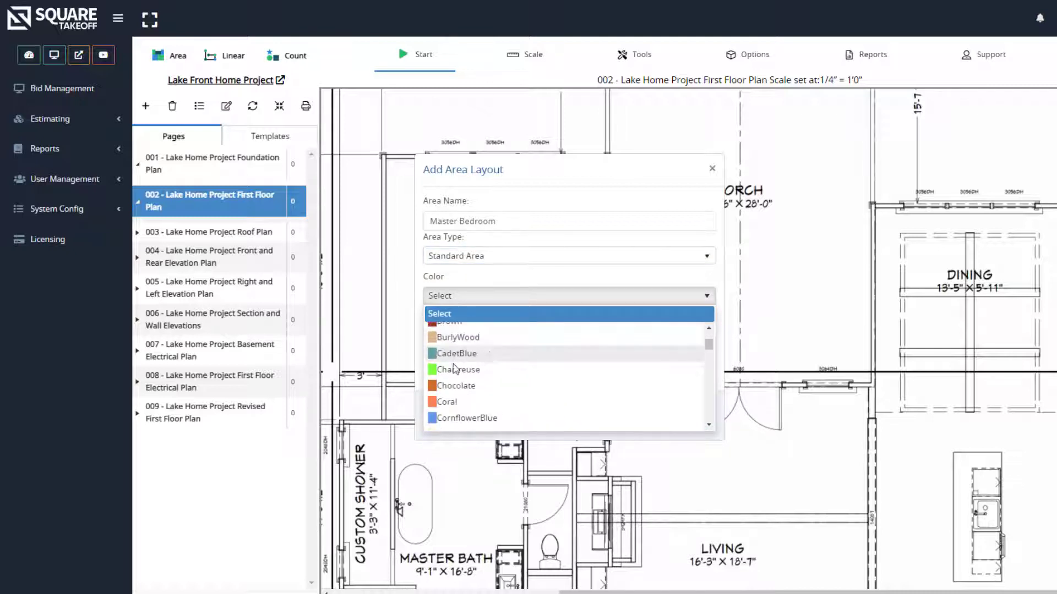
left_click(453, 370)
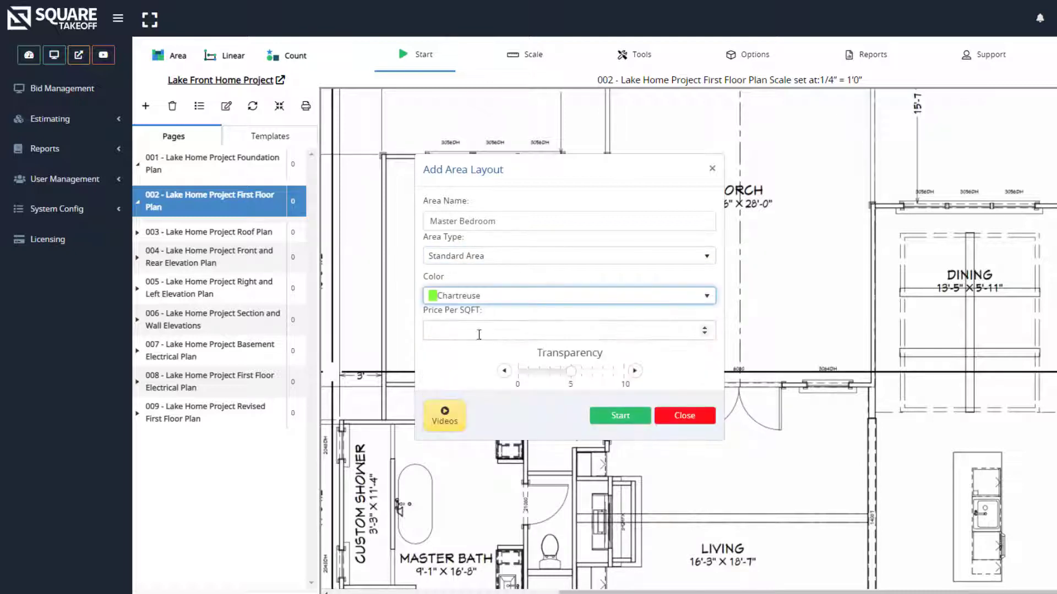
left_click(451, 332)
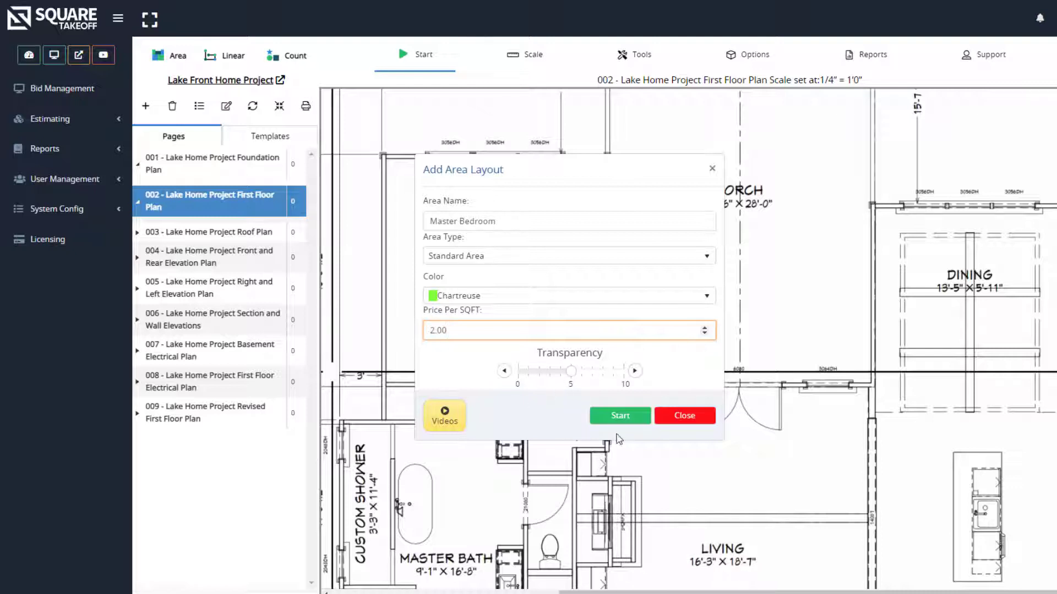
left_click(611, 416)
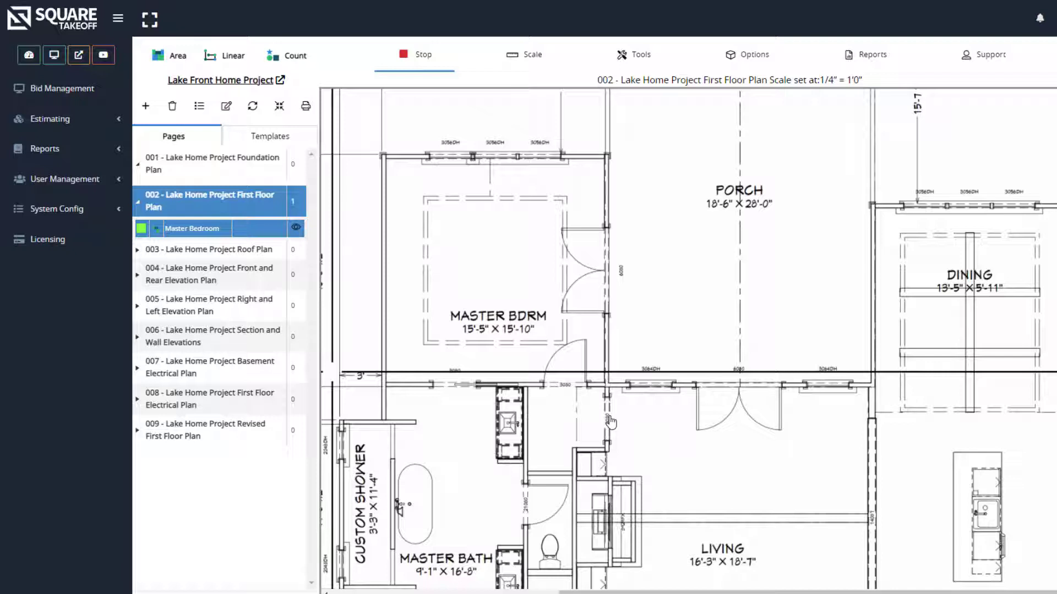
Click the Master Bdrm's four corners and close the polygon, measuring 245.57 SQFT
left_click(385, 158)
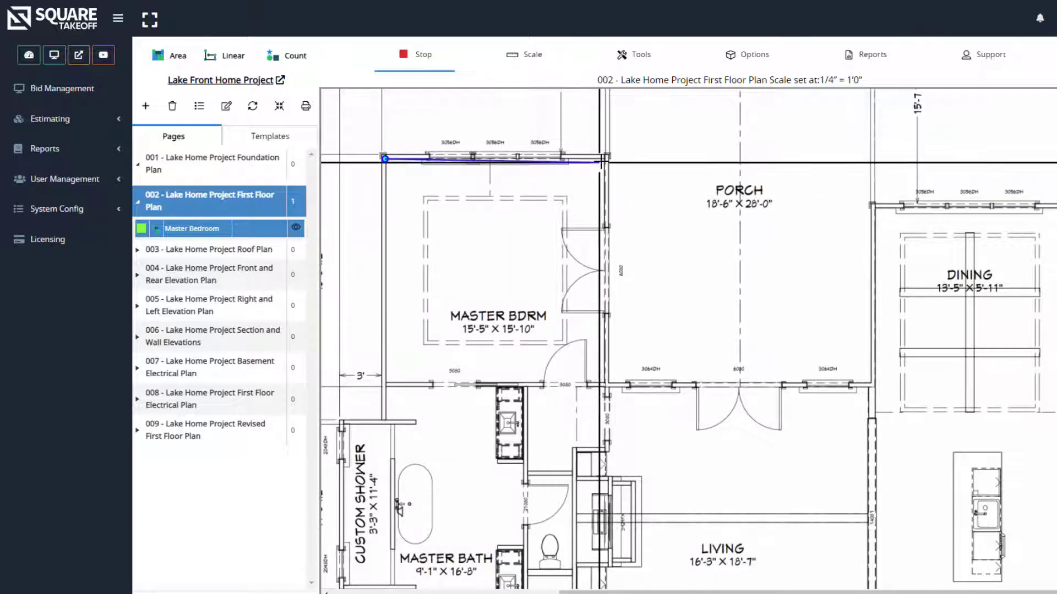
left_click(605, 159)
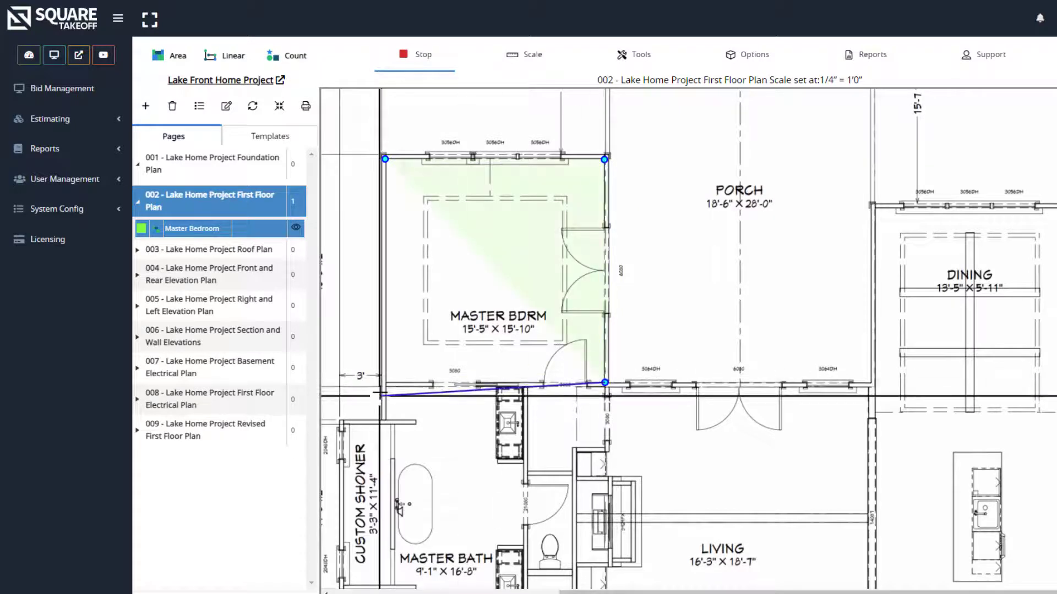
left_click(605, 382)
left_click(385, 382)
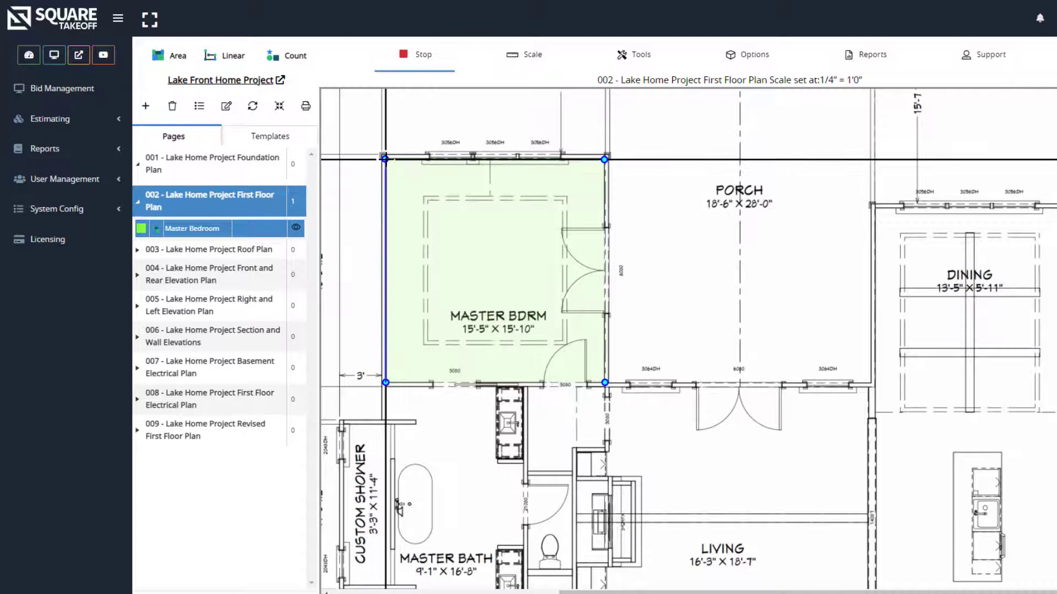
left_click(385, 158)
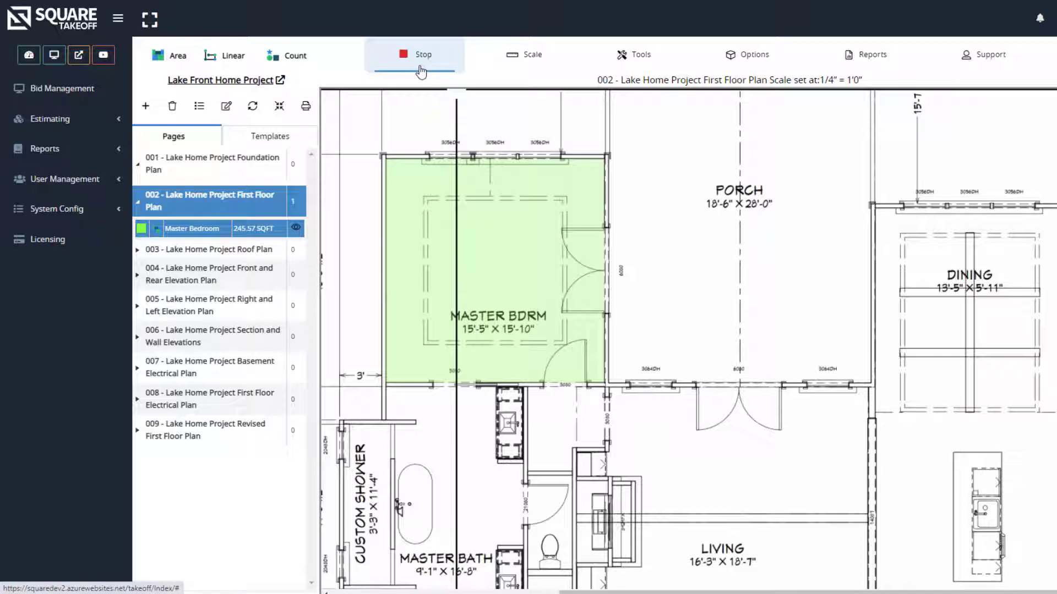
Stop the bedroom measurement and switch to the 003 Roof Plan page
left_click_drag(421, 71, 423, 64)
left_click(423, 64)
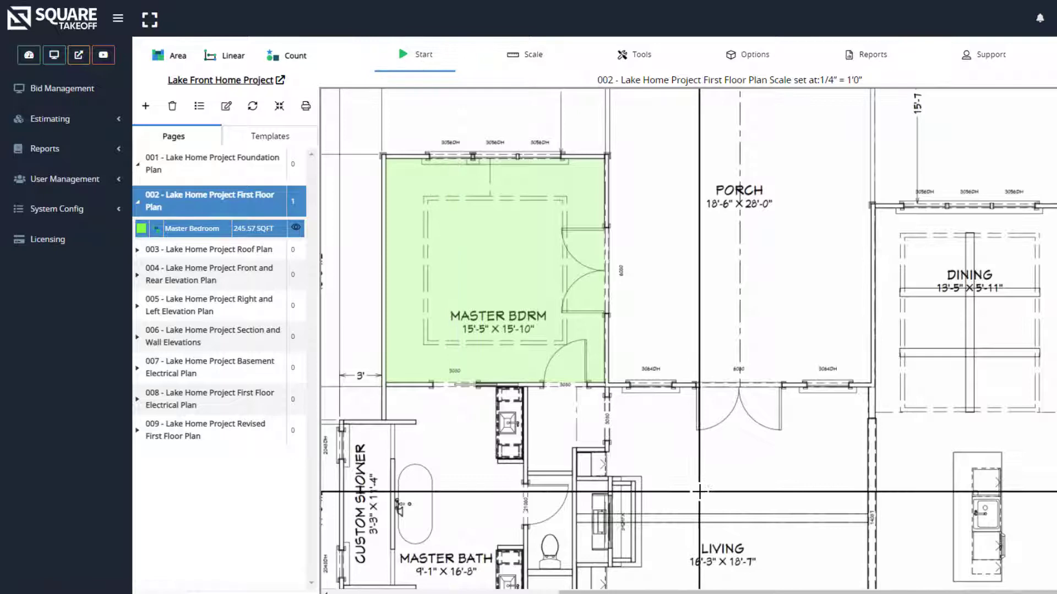
left_click(257, 250)
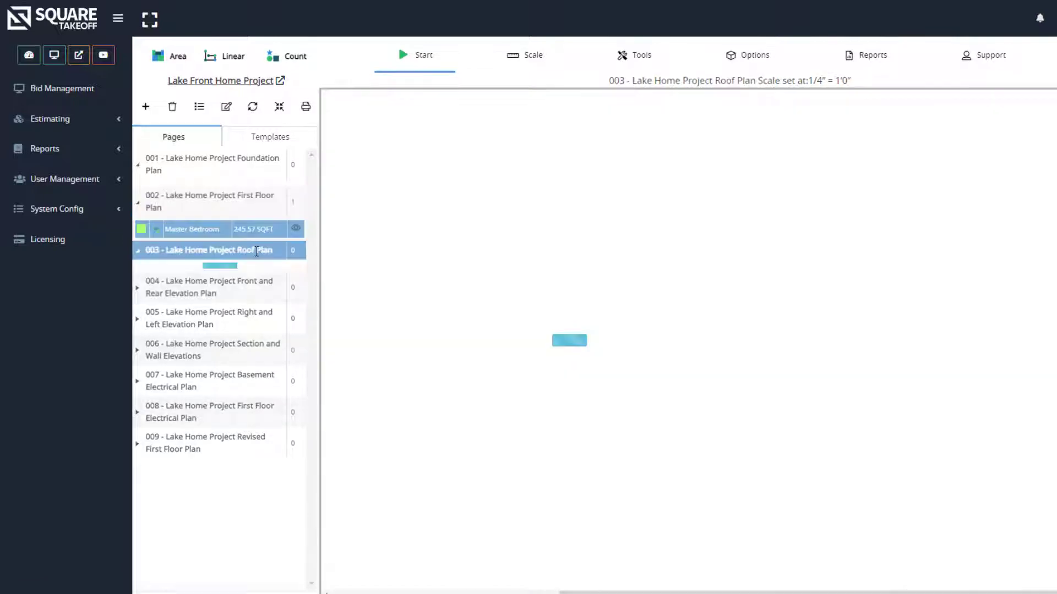
Pan and zoom to the roof's top edge with its 86'-10" dimension
left_click_drag(843, 251, 737, 369)
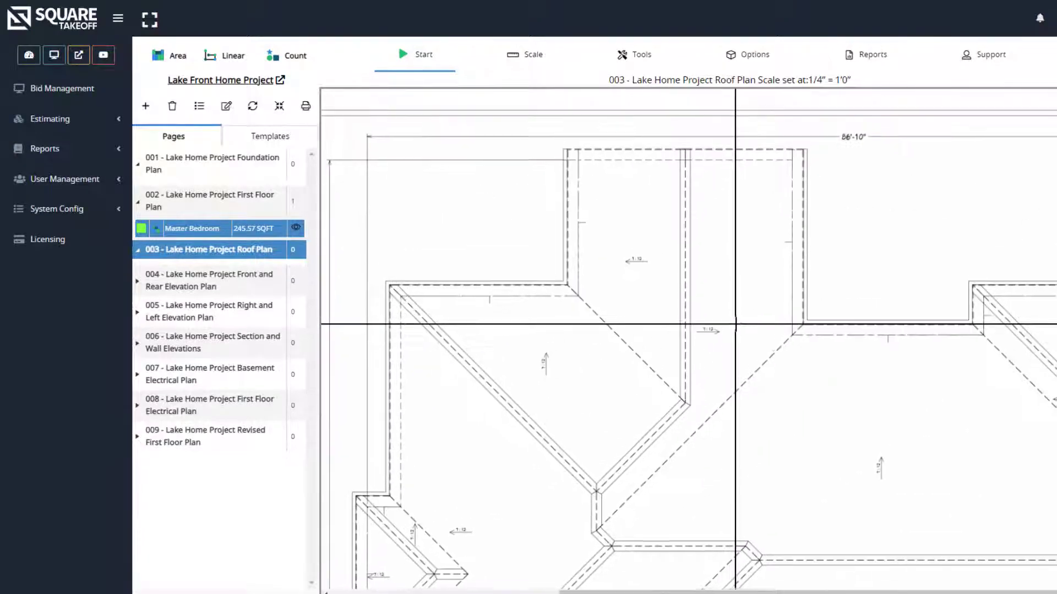
scroll(645, 278, "up", 3)
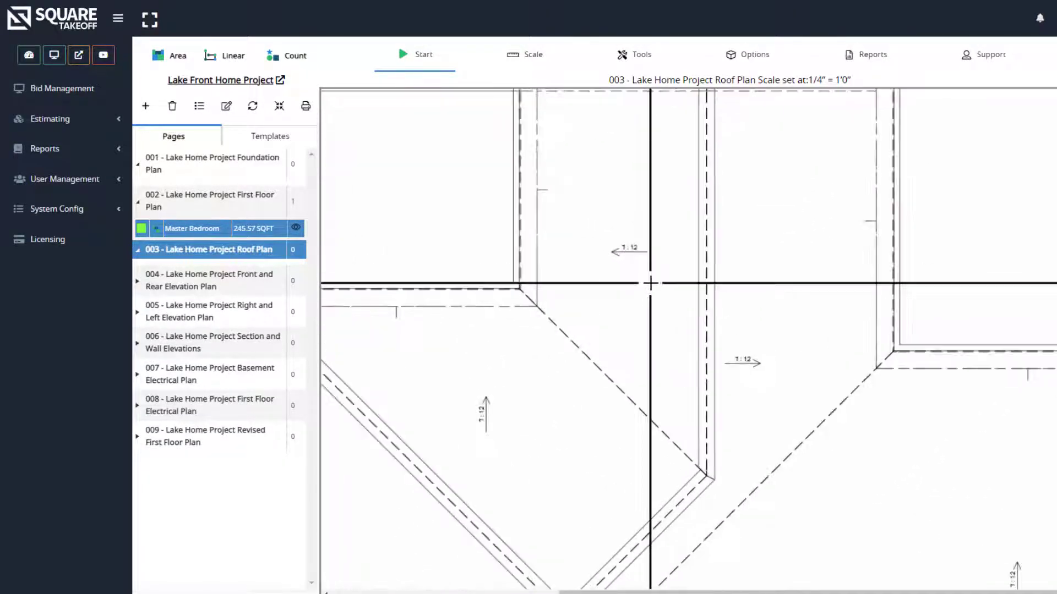
left_click_drag(635, 229, 637, 335)
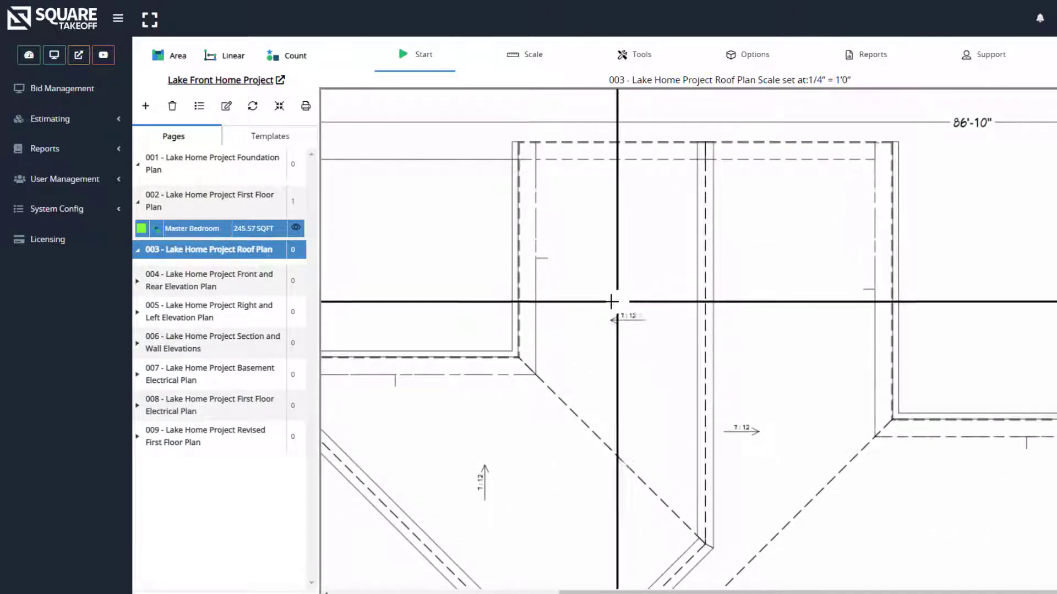
scroll(618, 302, "down", 2)
scroll(652, 371, "down", 1)
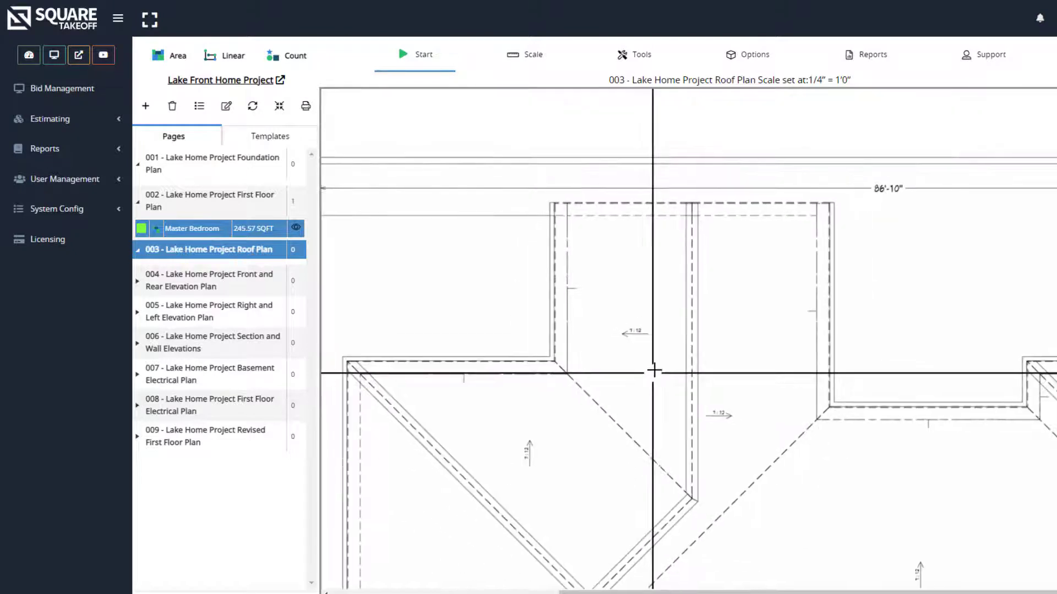
scroll(590, 221, "up", 1)
Start a new area layout of type Roof Area with a 7/12 pitch
left_click(160, 61)
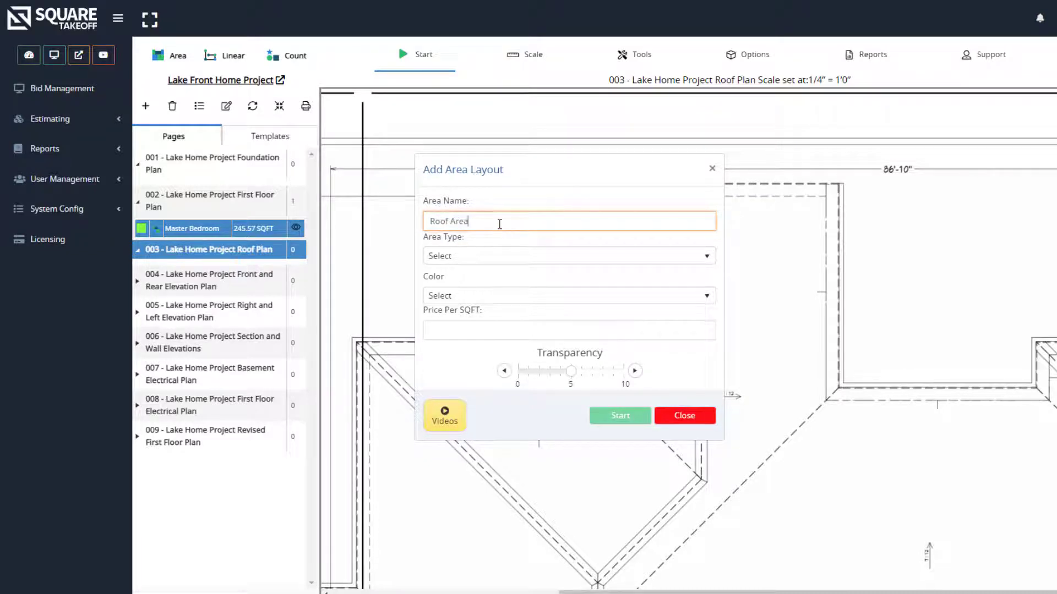
left_click(547, 256)
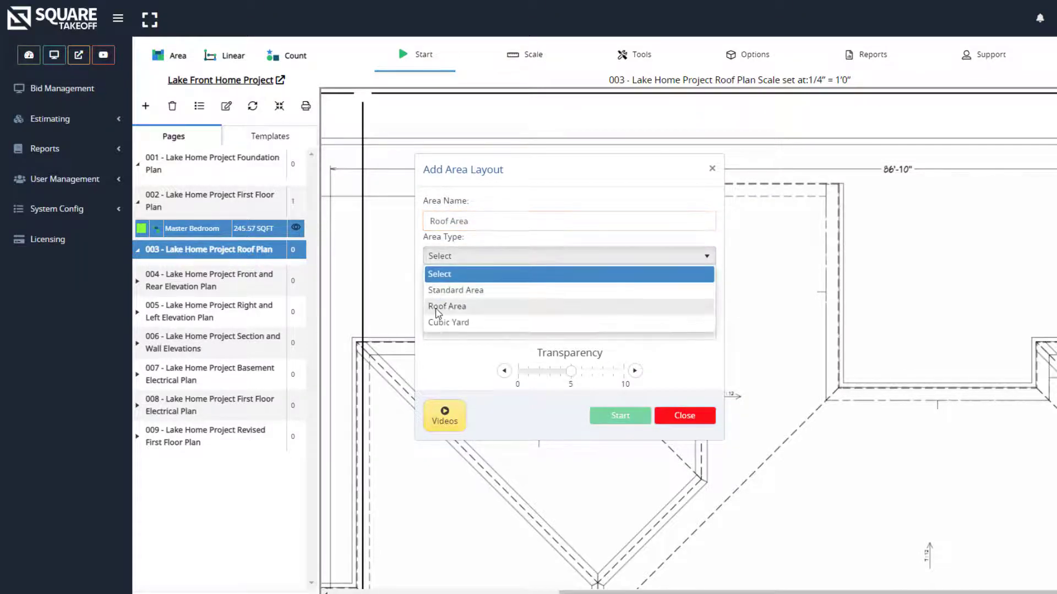
left_click(438, 306)
left_click(653, 269)
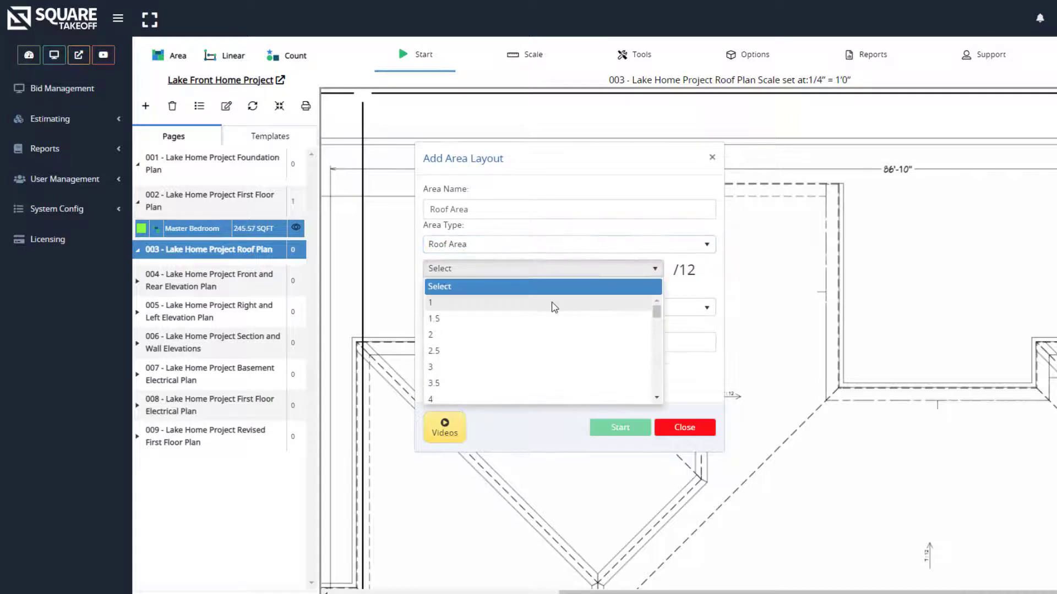
scroll(496, 330, "down", 10)
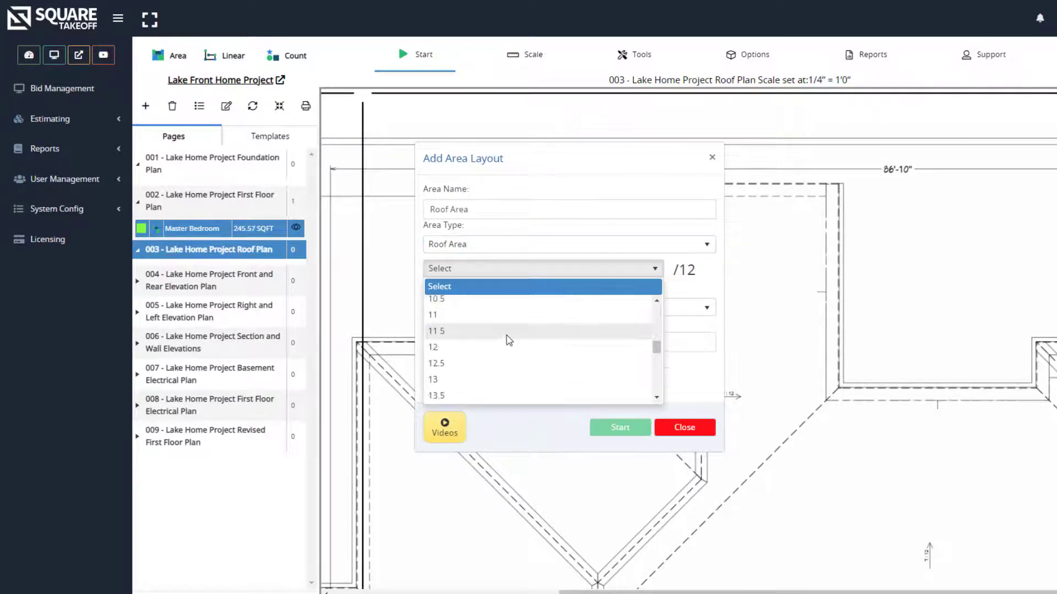
scroll(465, 374, "up", 7)
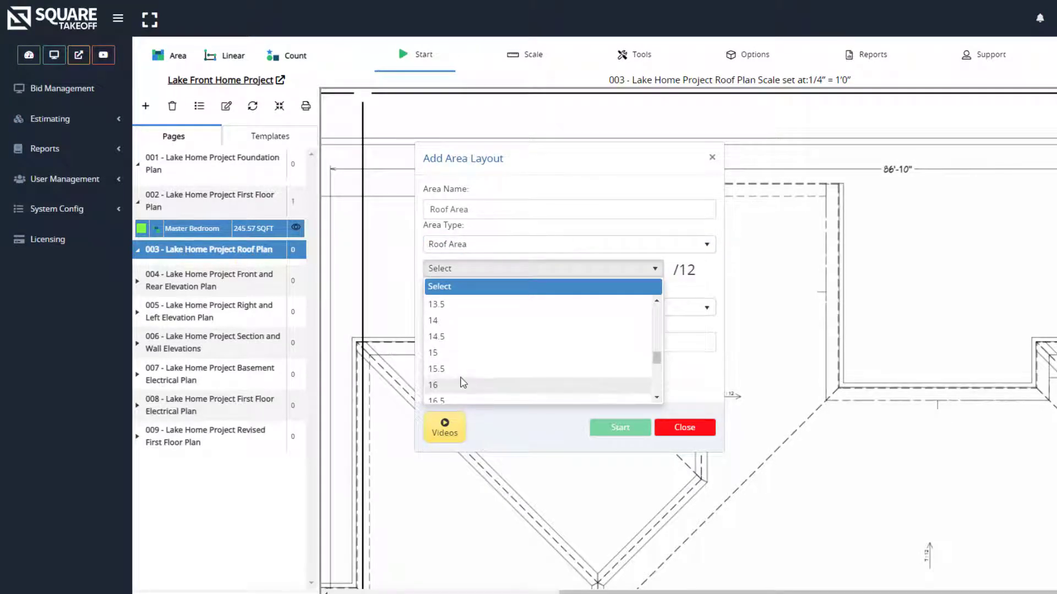
scroll(461, 364, "up", 3)
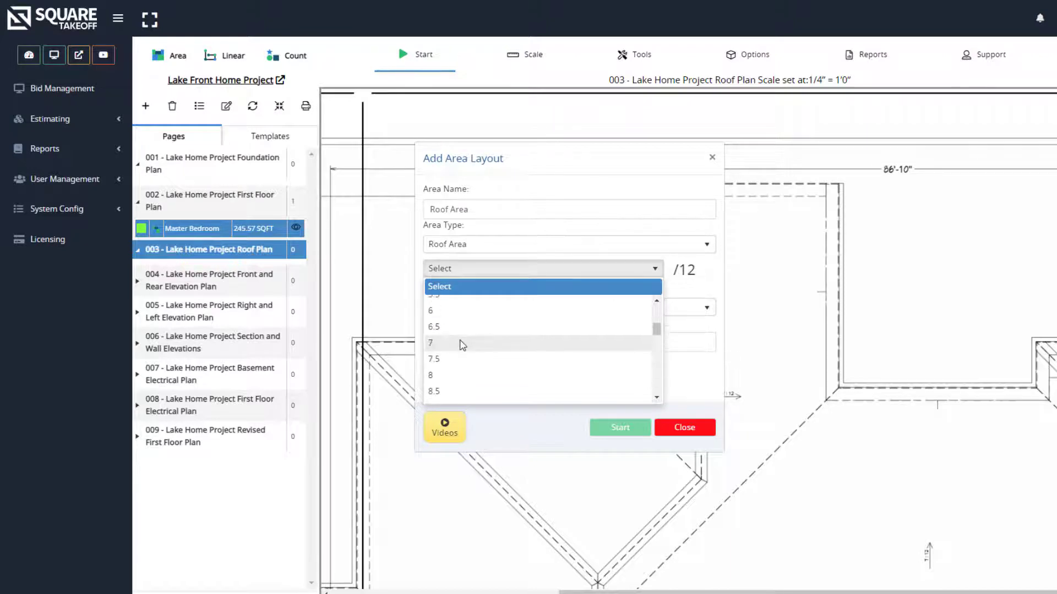
left_click(455, 343)
Set the Roof Area layout colour to DarkCyan and its price to 2.00 per SQFT
left_click(537, 308)
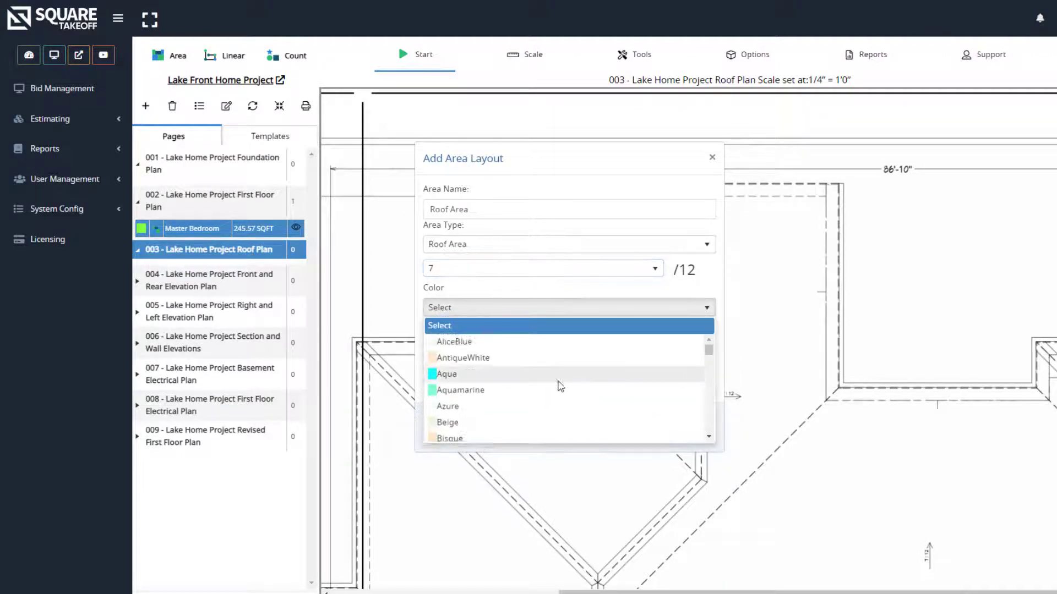
scroll(470, 407, "down", 6)
left_click(466, 387)
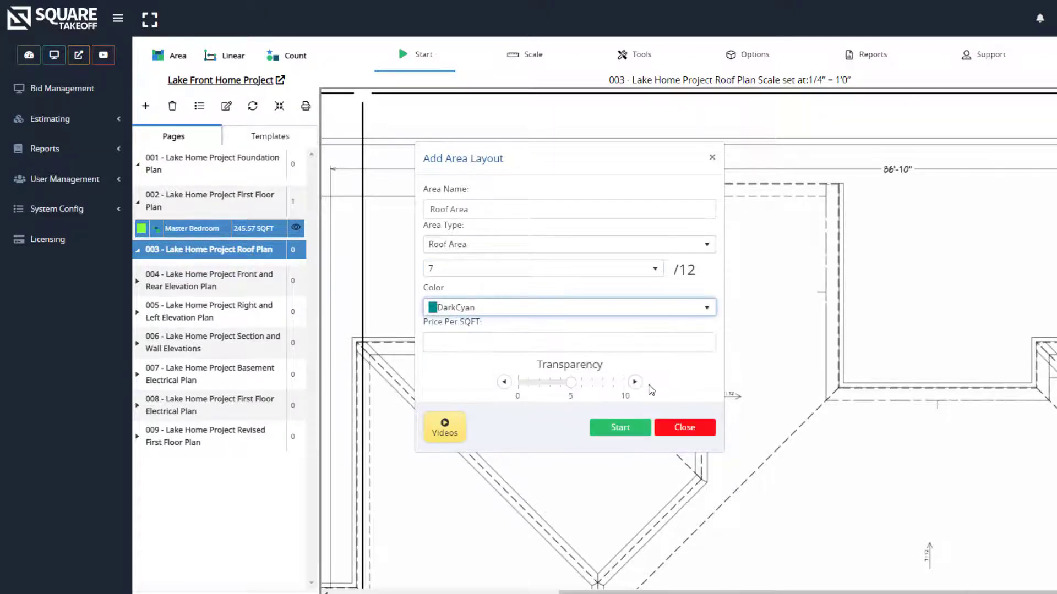
left_click(486, 342)
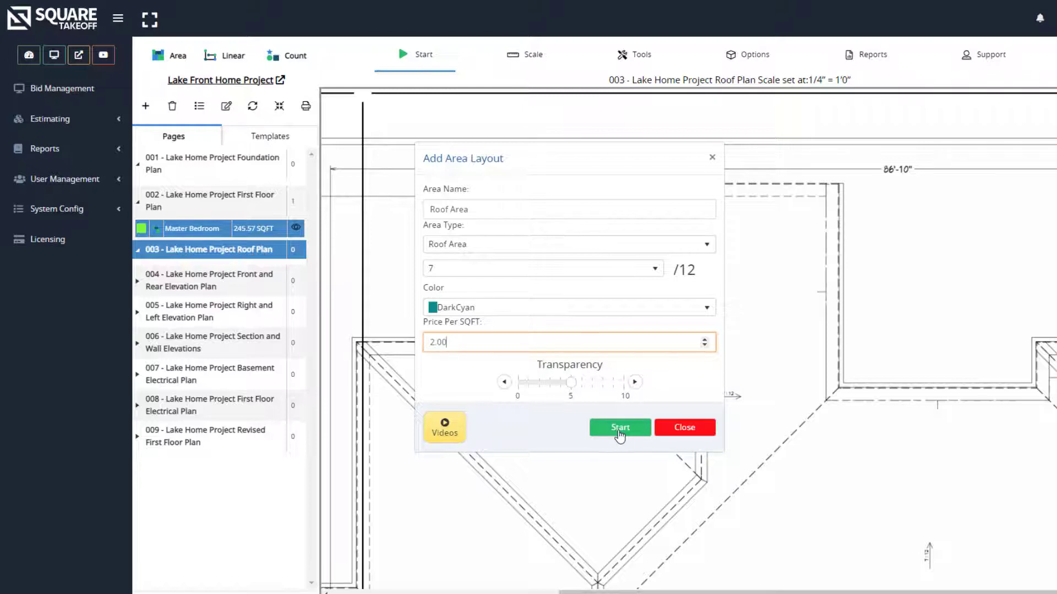
Begin the Roof Area and trace the first roof polygon, totalling 216.2 SQFT
left_click(620, 429)
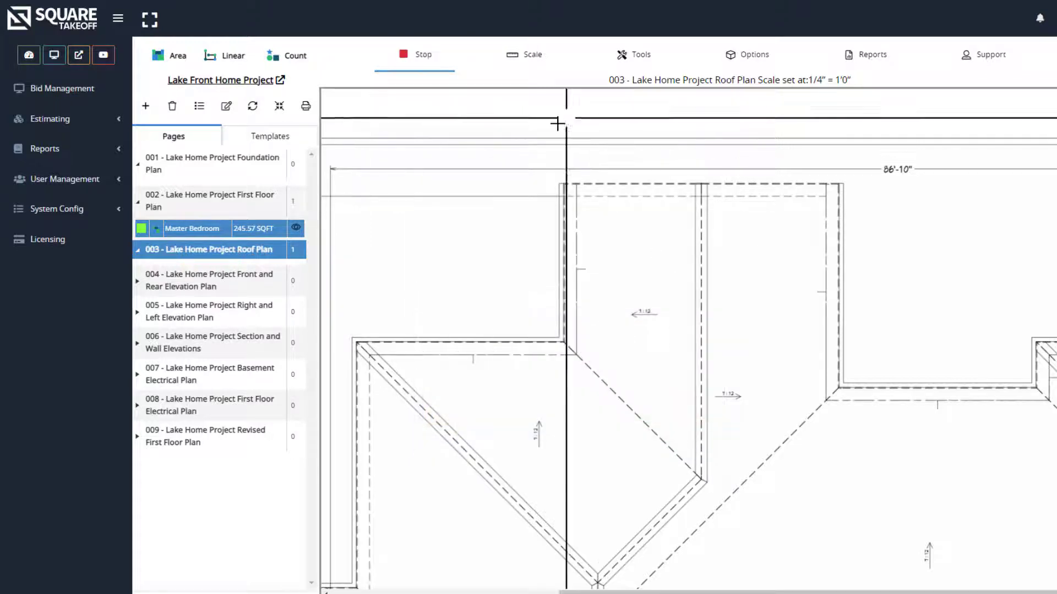
left_click(559, 183)
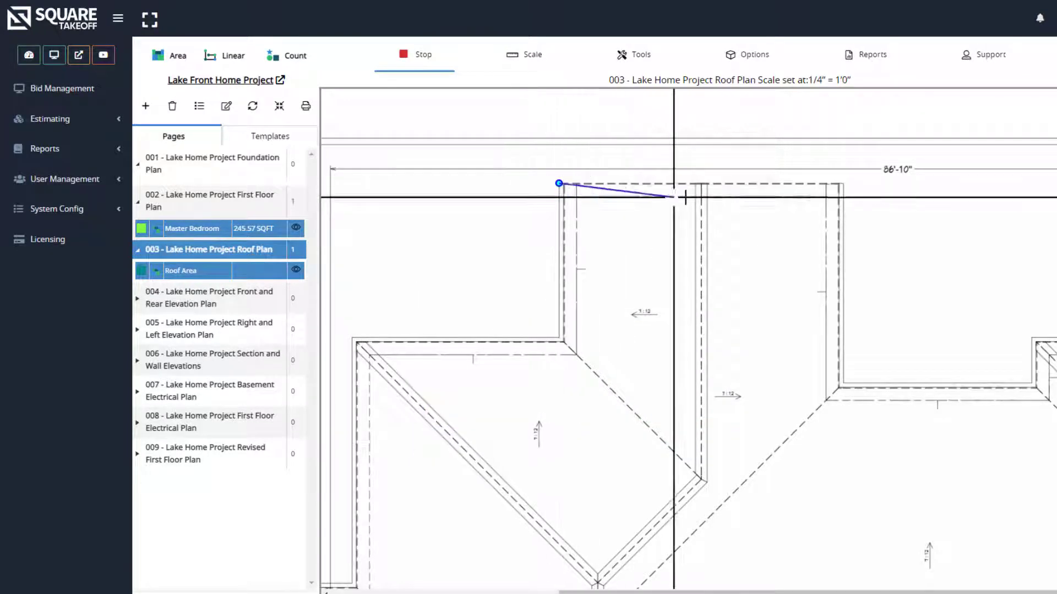
left_click(701, 184)
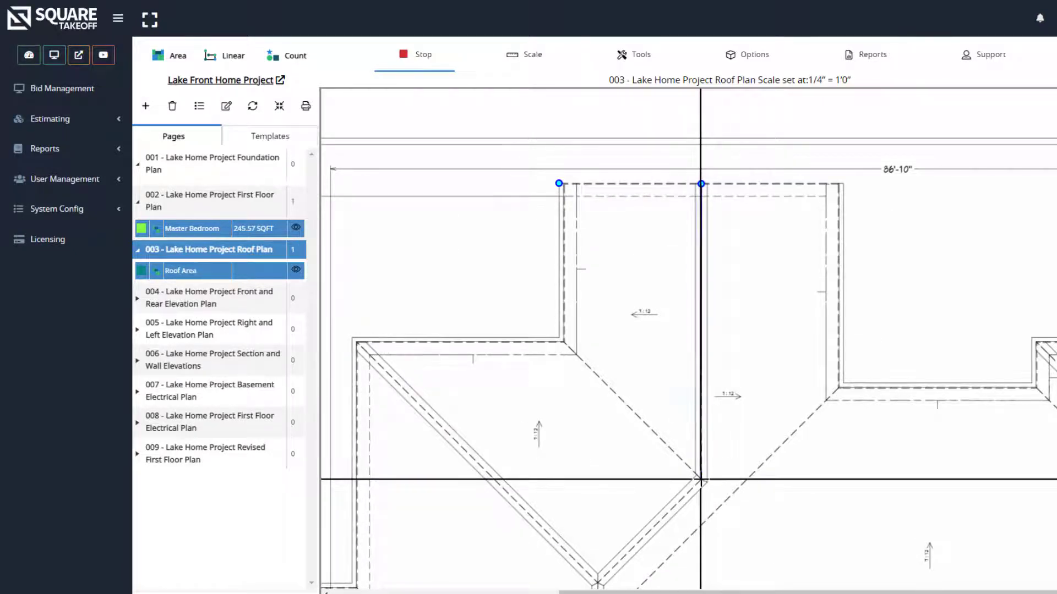
left_click(700, 479)
left_click(559, 336)
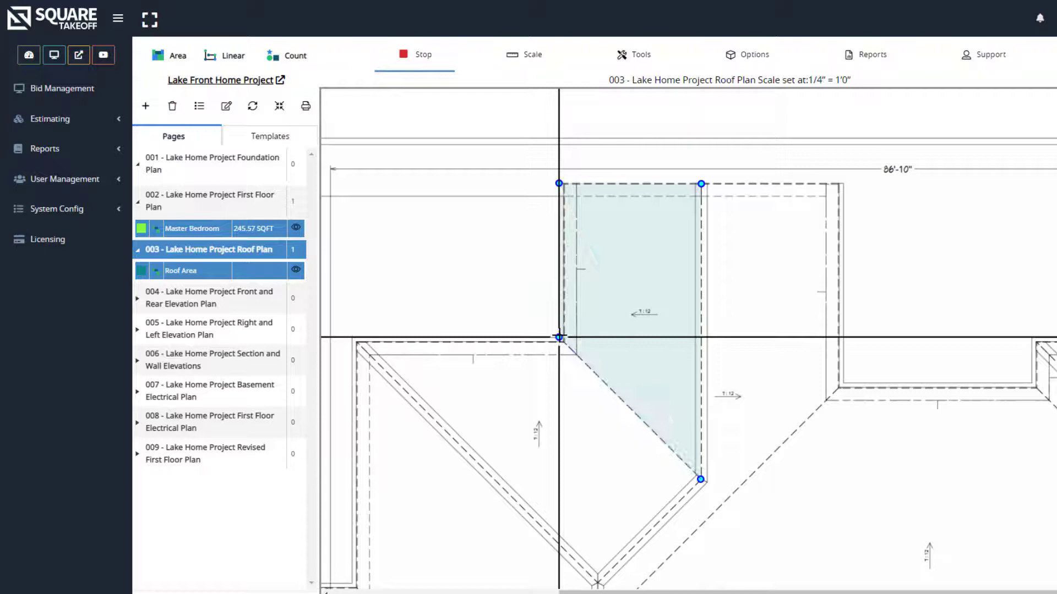
left_click(558, 183)
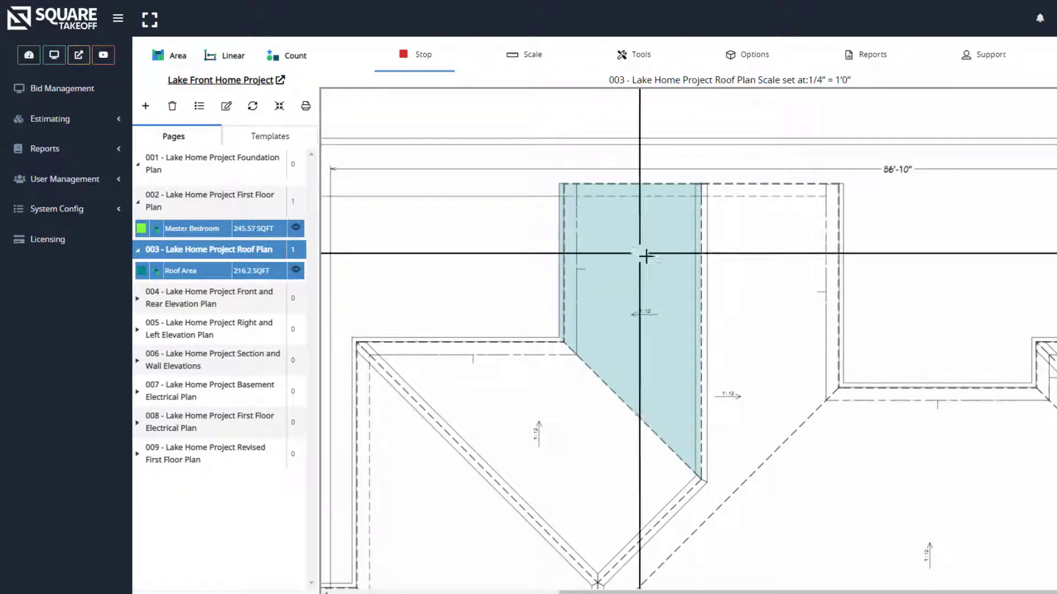
Start the second roof polygon along the shared edge, valley and right roof edge
left_click(700, 183)
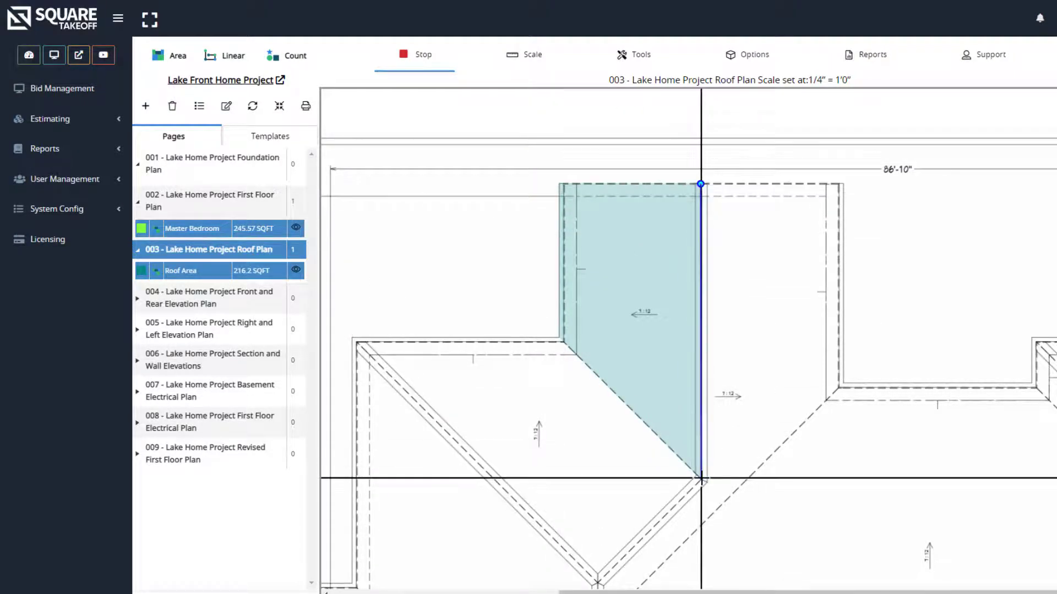
left_click(701, 479)
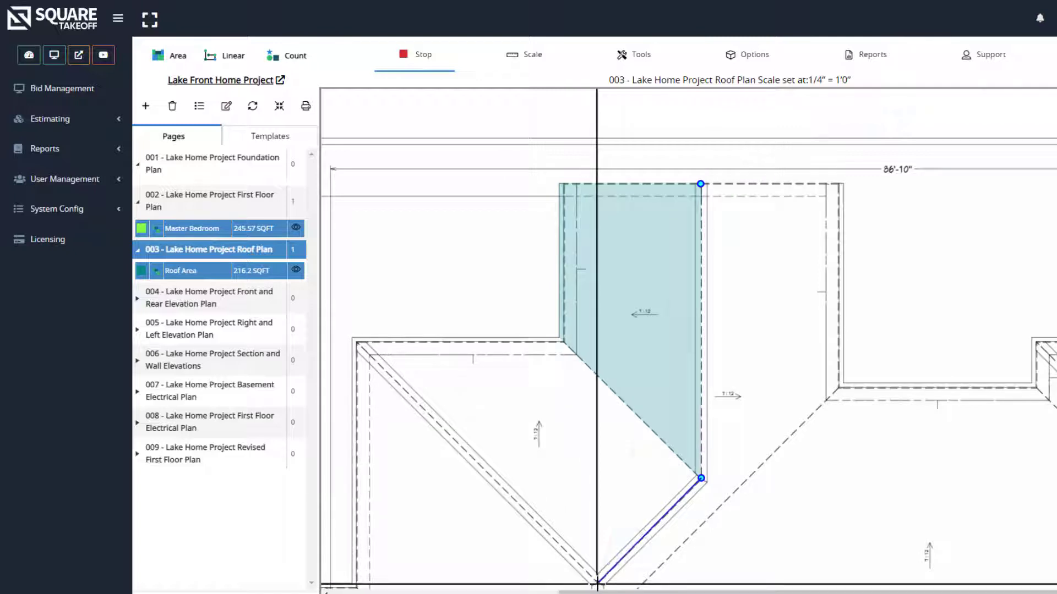
left_click(597, 584)
scroll(597, 551, "down", 3)
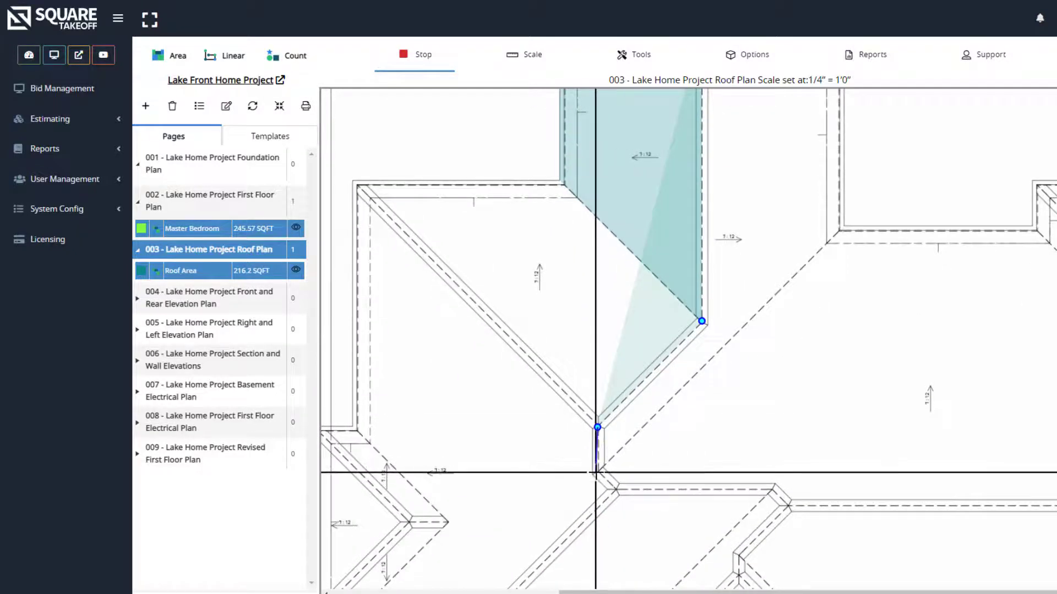
left_click(597, 471)
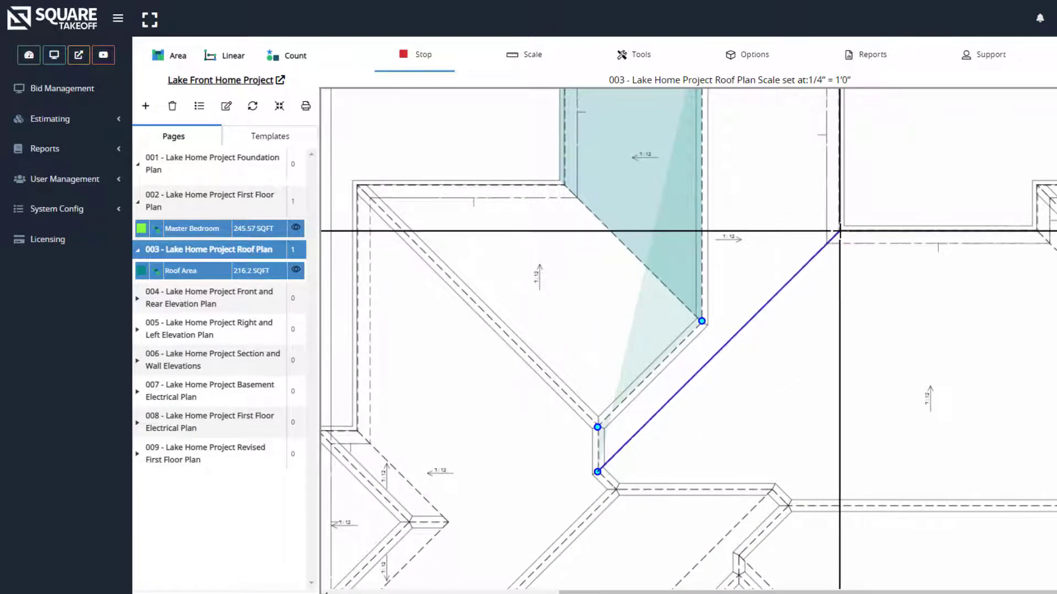
left_click_drag(839, 231, 822, 392)
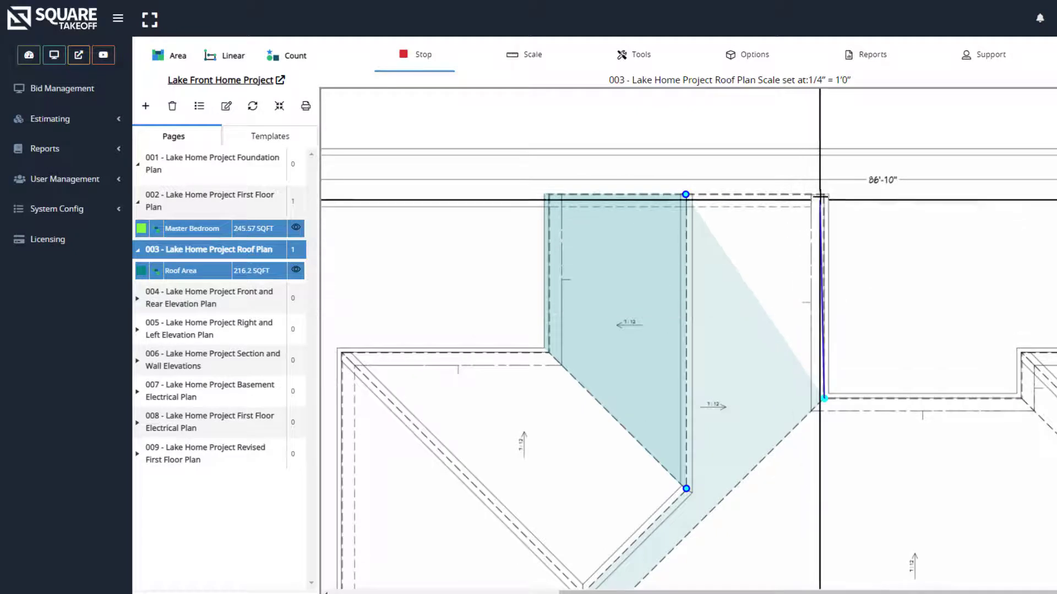
left_click(833, 390)
left_click(883, 369)
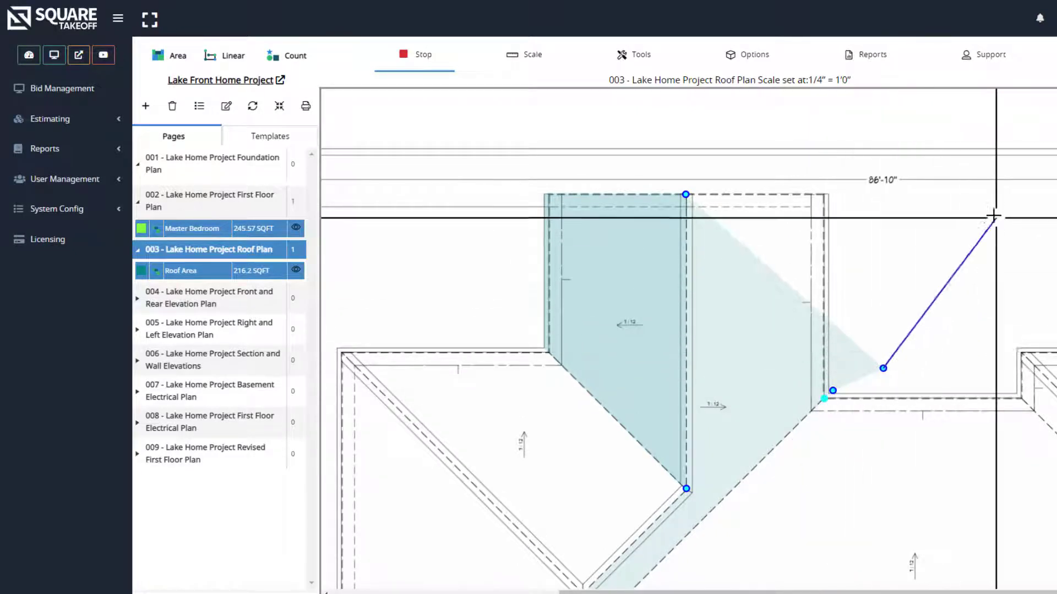
Undo three misplaced corners and close the second polygon, bringing Roof Area to 510.12 SQFT
left_click(754, 53)
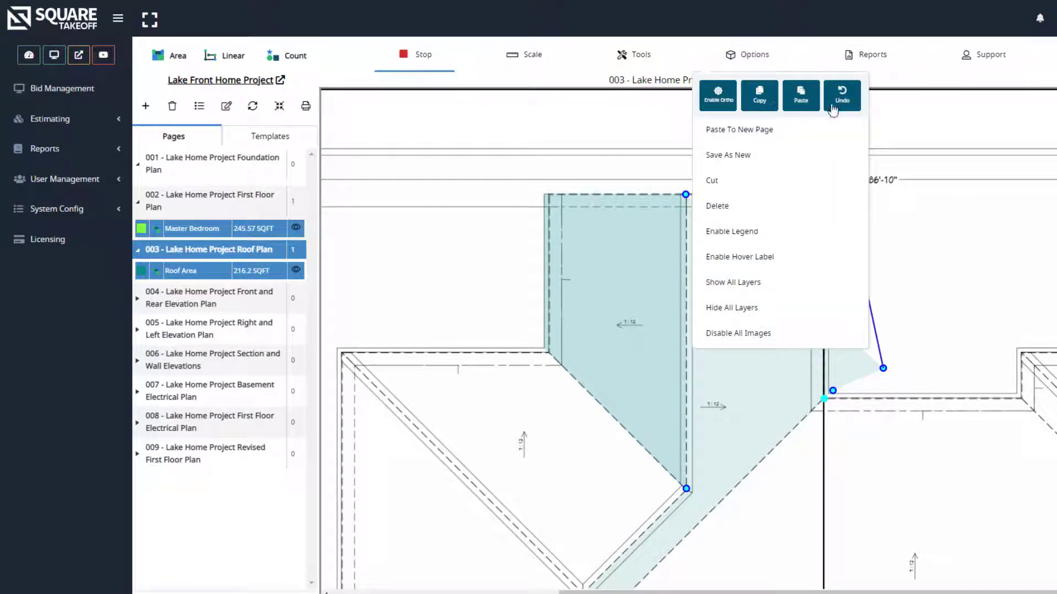
left_click(843, 105)
left_click(844, 104)
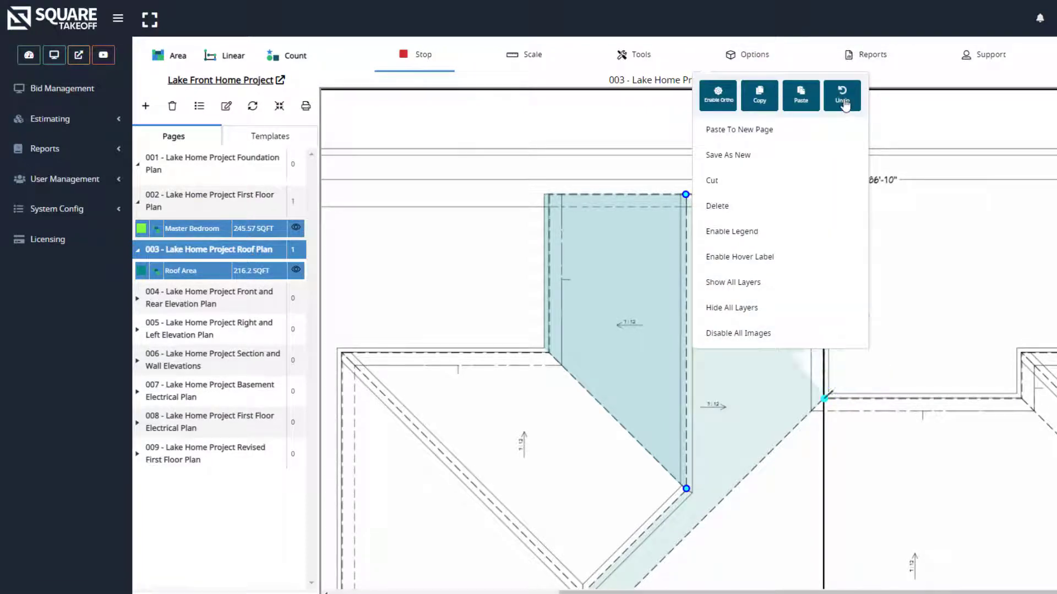
left_click(844, 105)
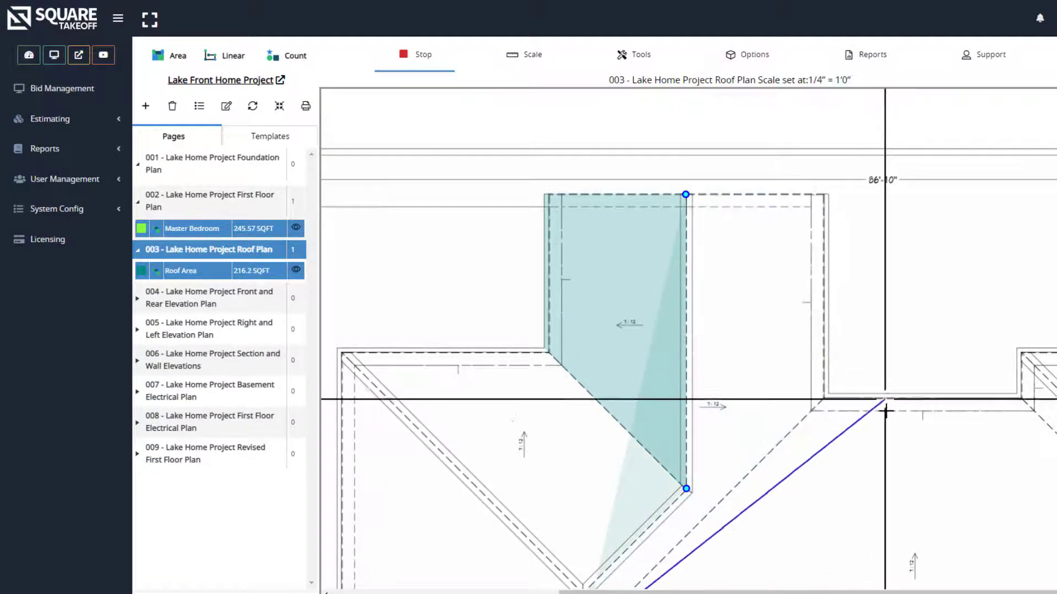
left_click(829, 394)
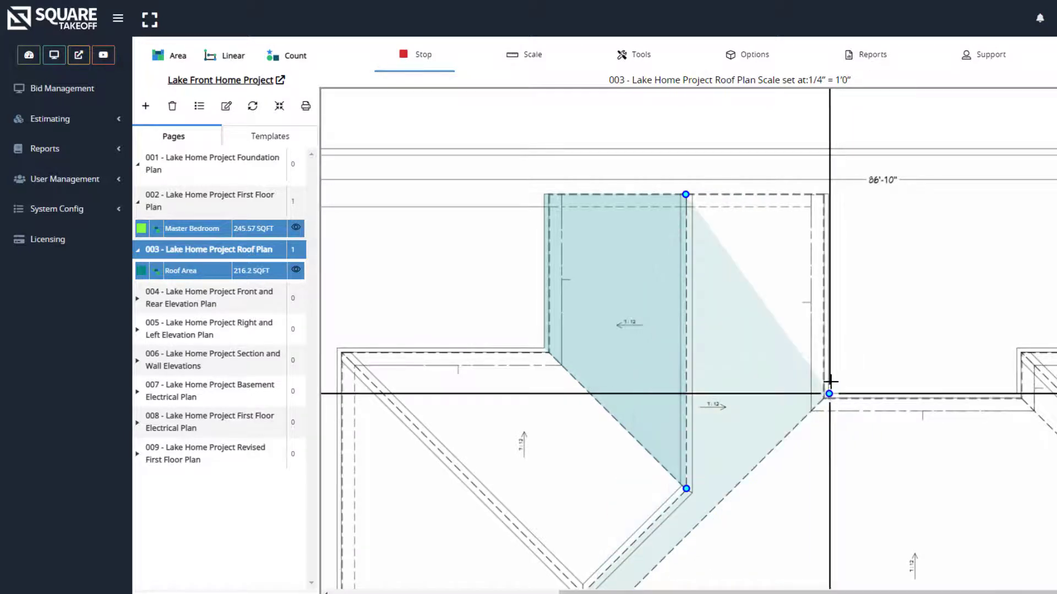
left_click(829, 195)
left_click(685, 194)
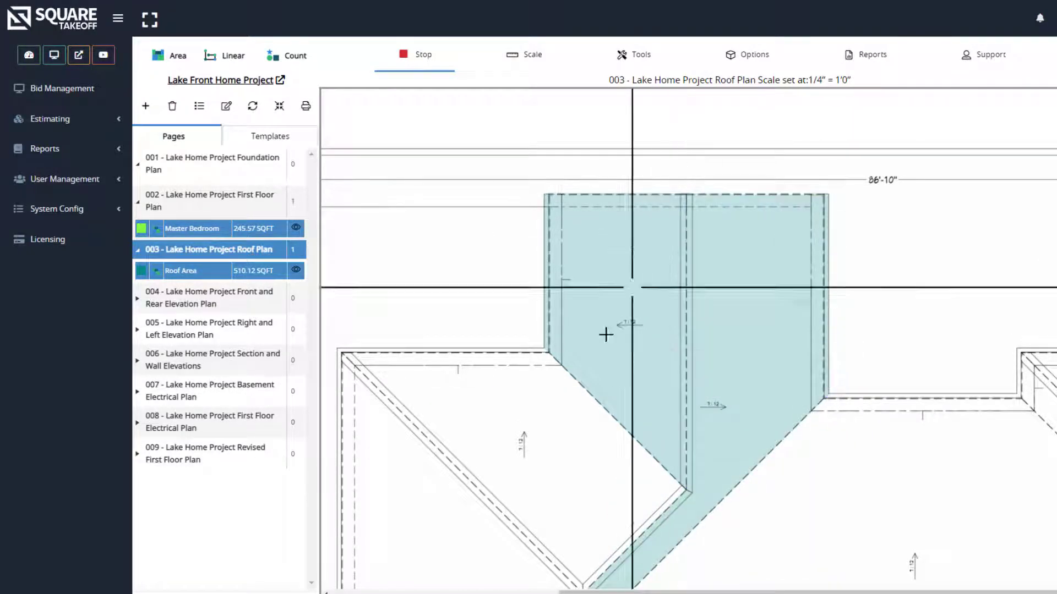
Trace the left roof polygon to reach 781.87 SQFT and stop measuring
left_click(544, 348)
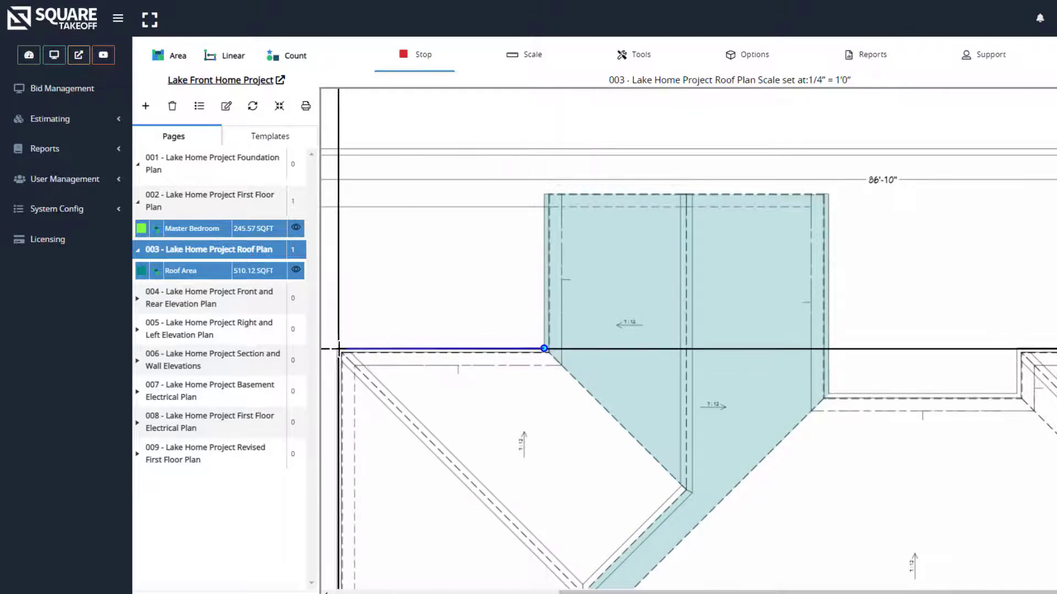
left_click(337, 349)
scroll(560, 531, "down", 1)
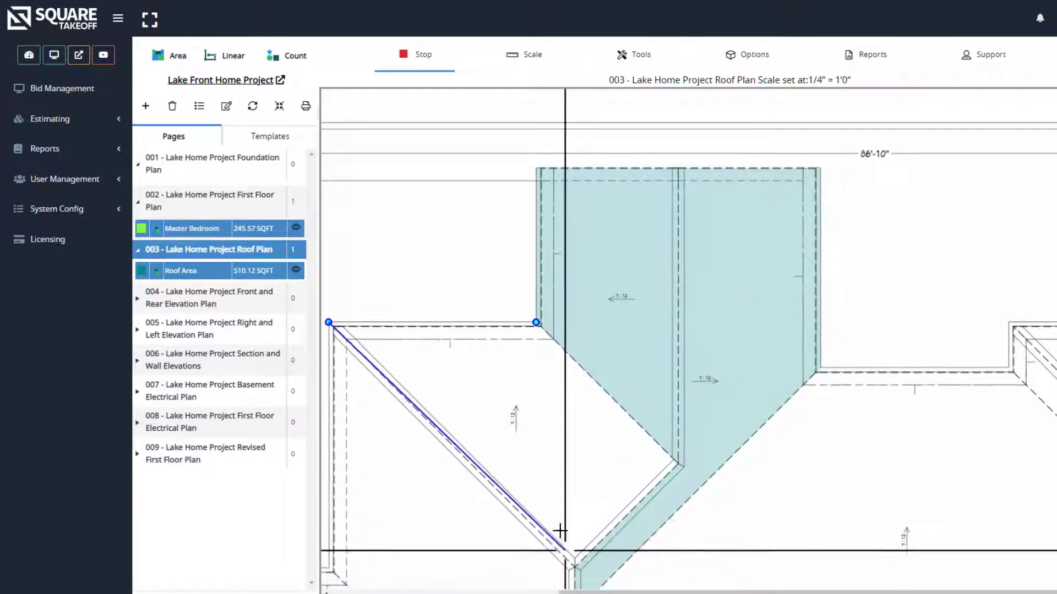
scroll(560, 532, "down", 2)
left_click(564, 526)
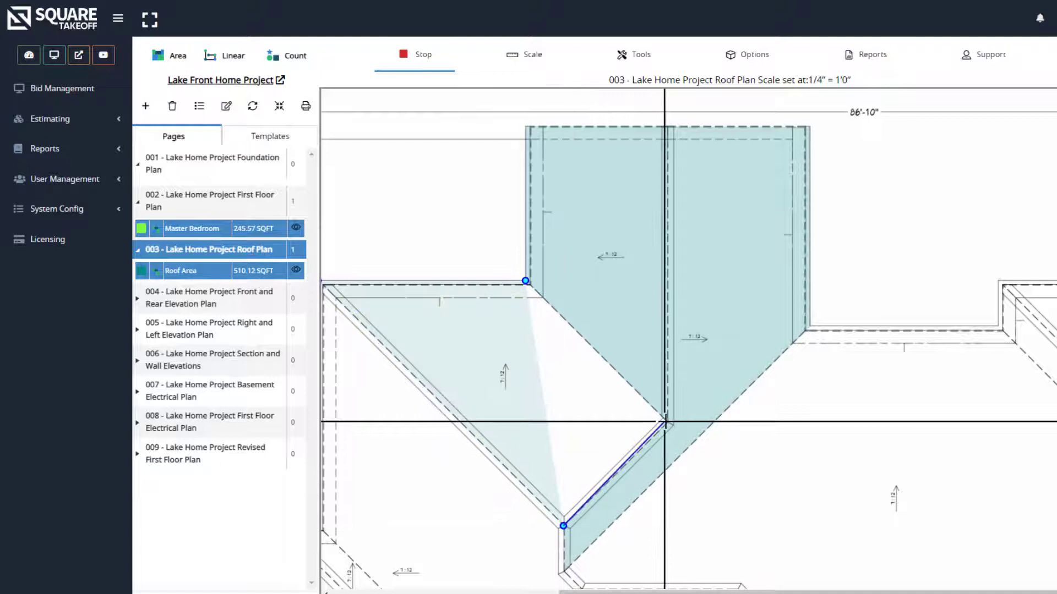
left_click(525, 282)
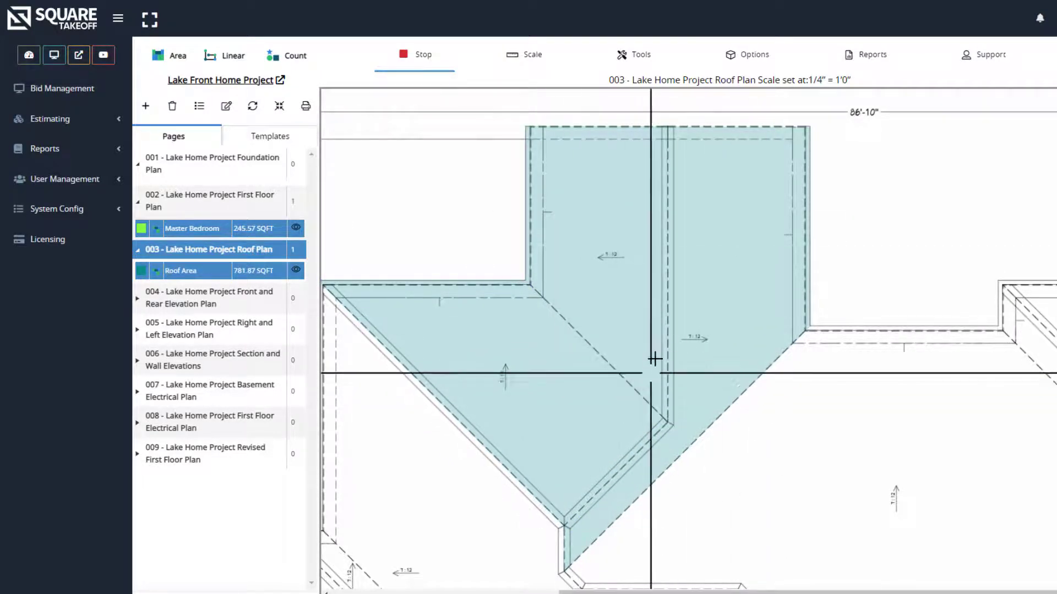
left_click(406, 58)
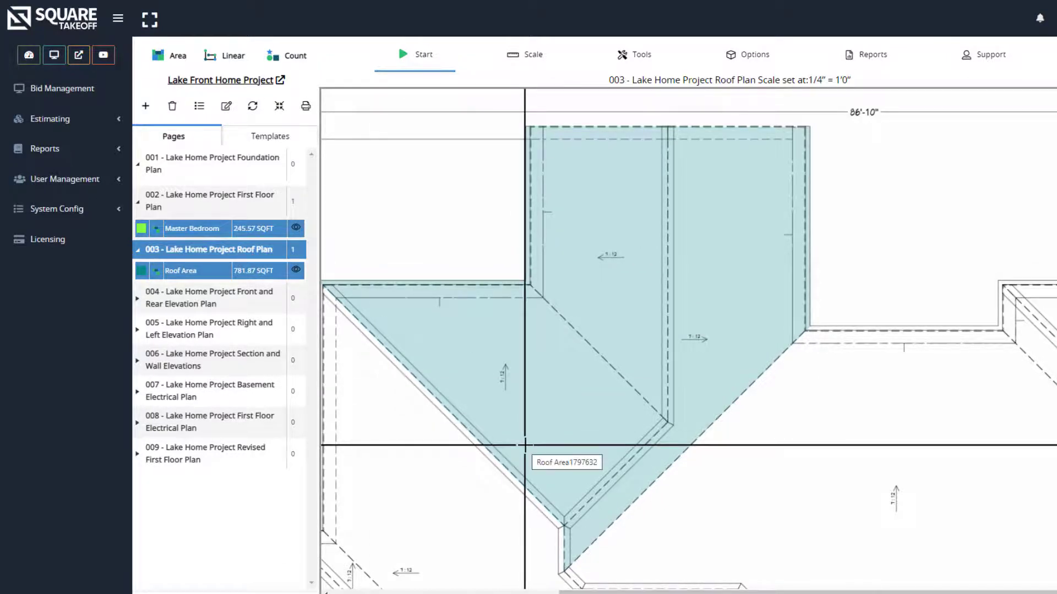
Open the 001 Foundation Plan and bring the Gameroom and Garage into view
left_click(228, 172)
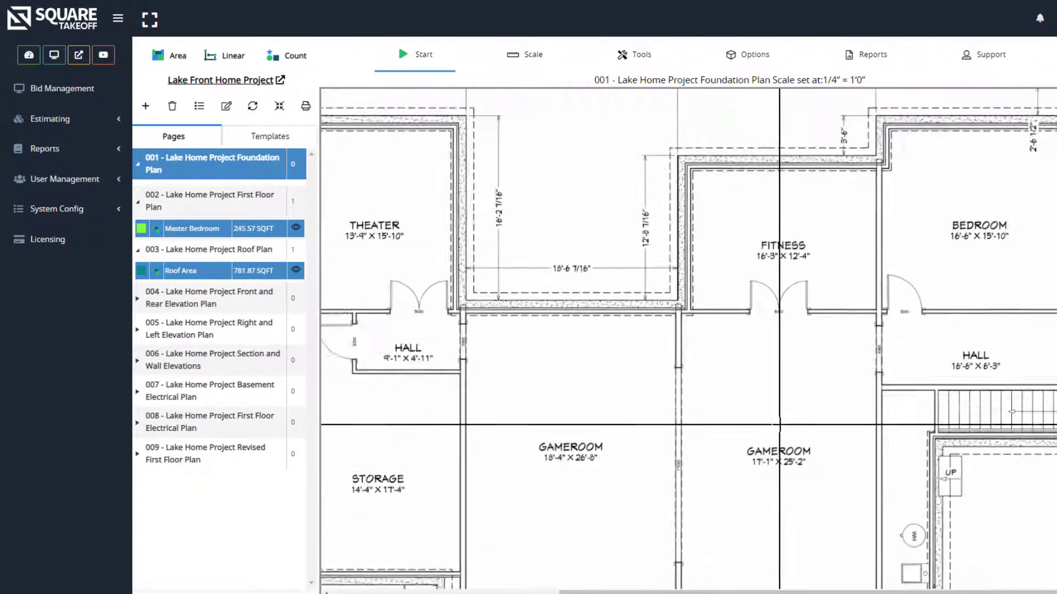
left_click_drag(779, 424, 583, 149)
left_click_drag(872, 237, 739, 181)
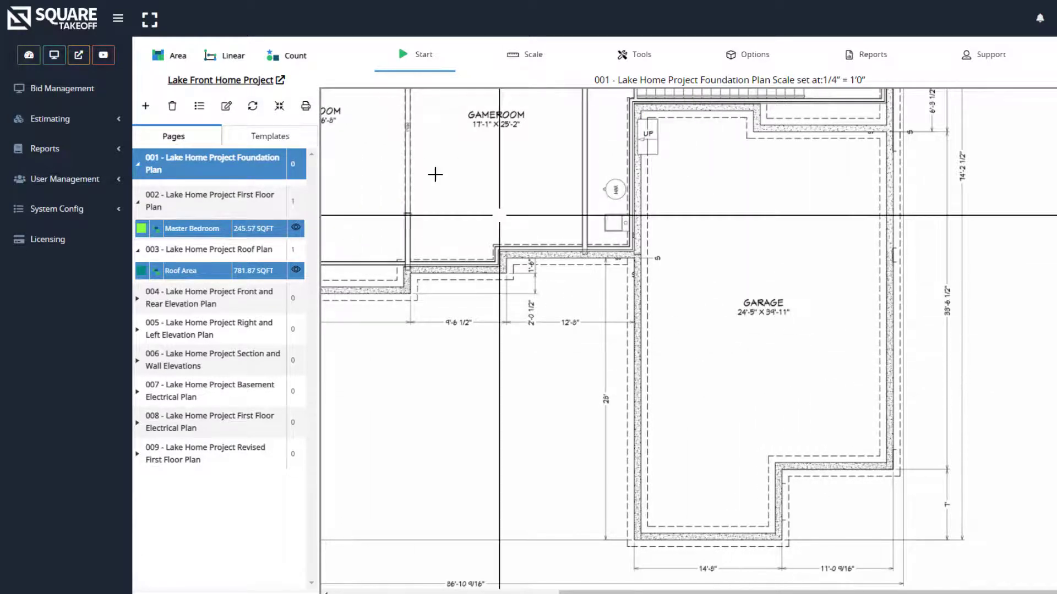
Create area 'Garage CUYD': Cubic Yard, 6-inch depth, DarkGoldenRod, 95.00 per CUYD
left_click(171, 55)
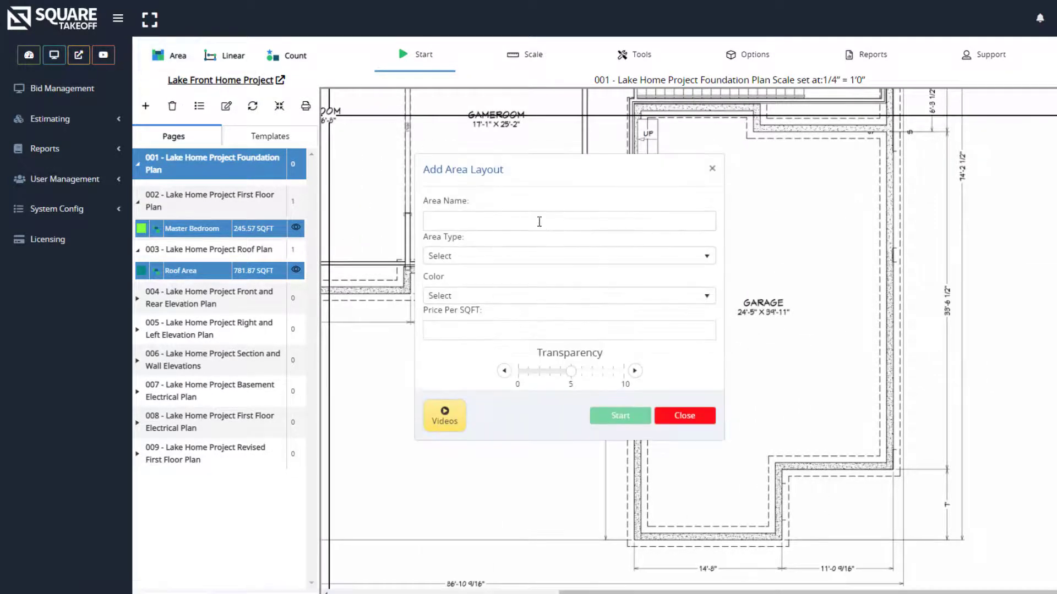
left_click(538, 222)
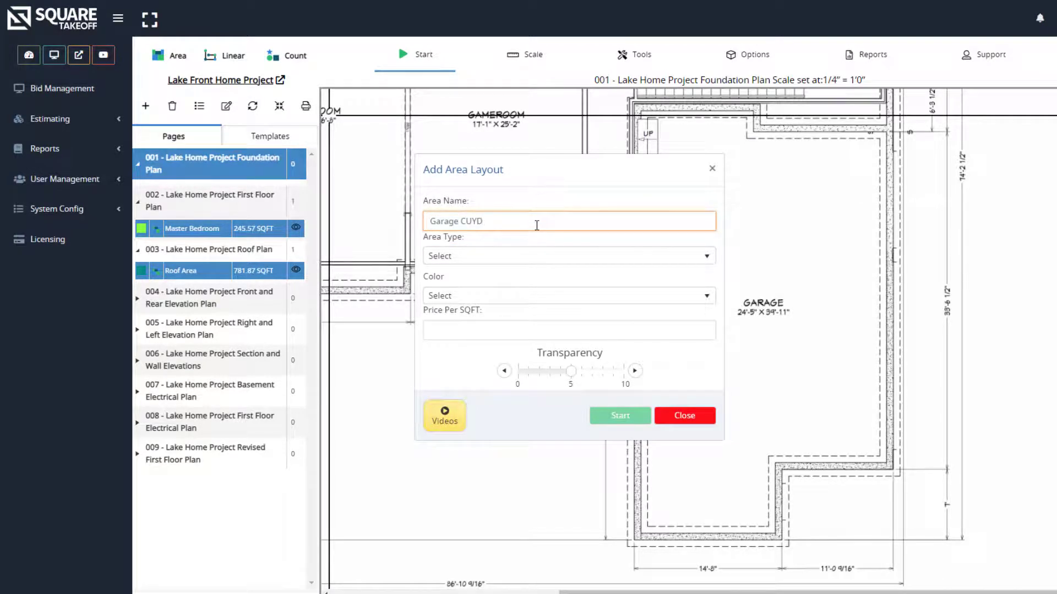
left_click(526, 256)
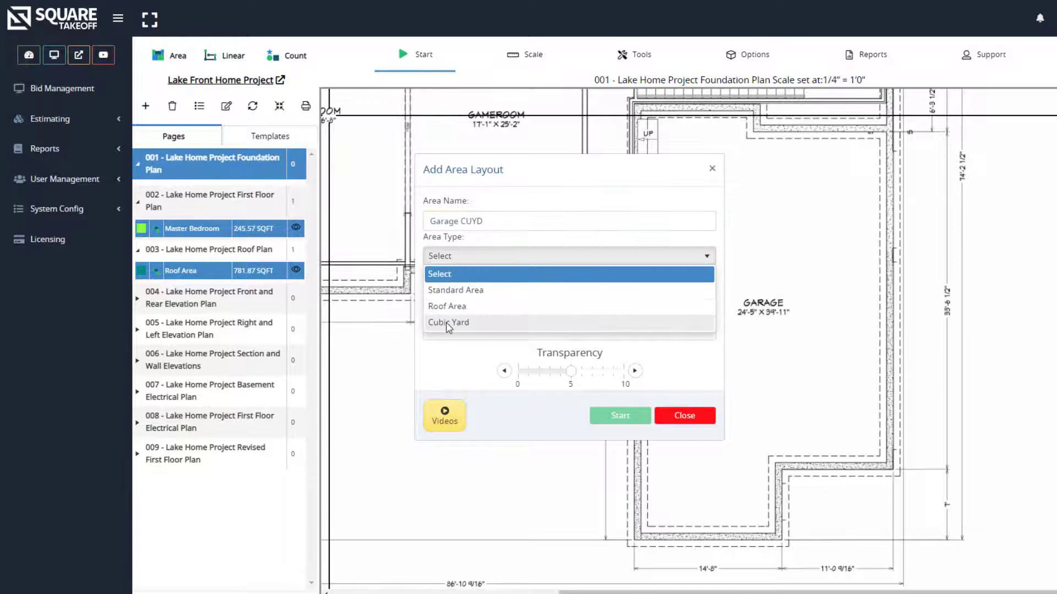
left_click(447, 324)
left_click(434, 278)
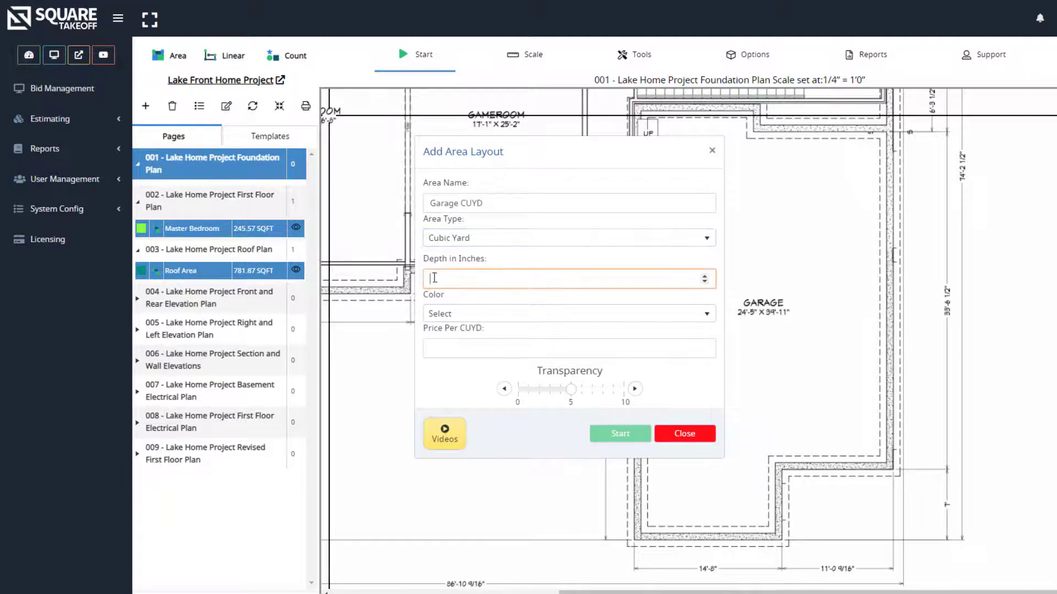
left_click(493, 313)
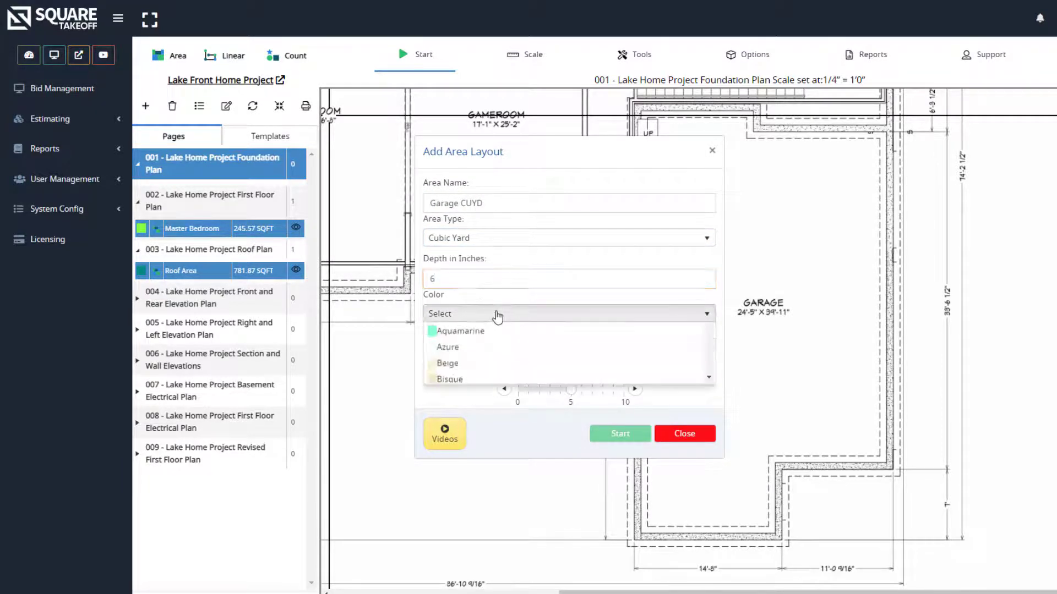
scroll(515, 416, "down", 2)
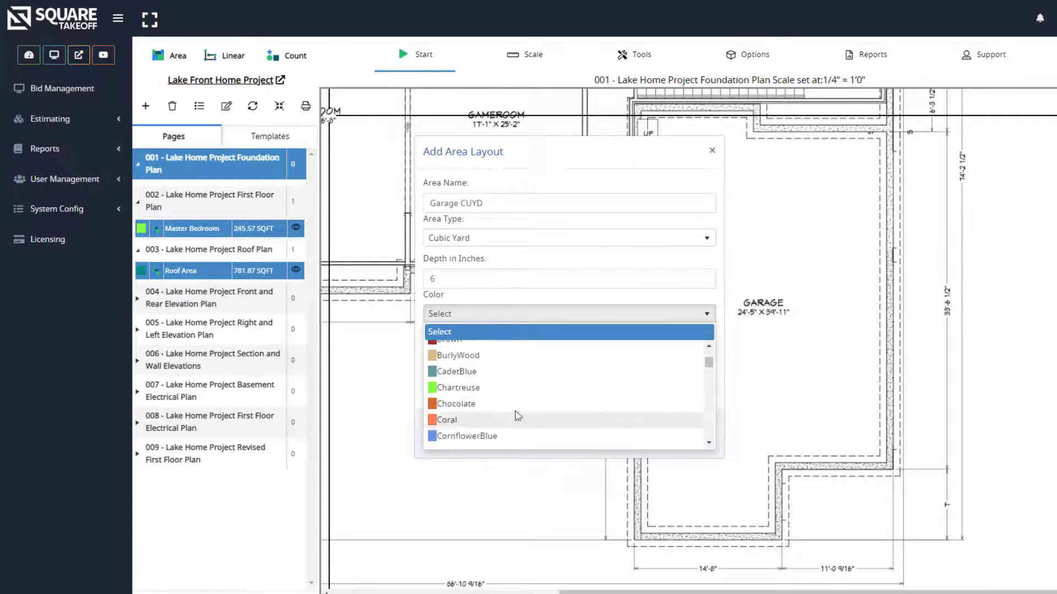
scroll(472, 410, "down", 2)
left_click(467, 408)
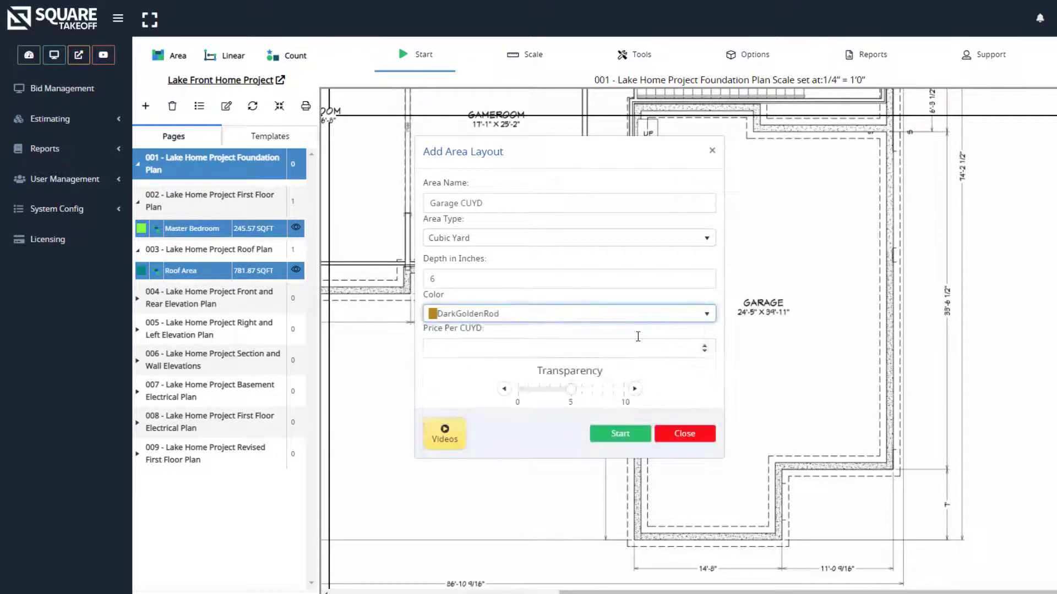
left_click(467, 354)
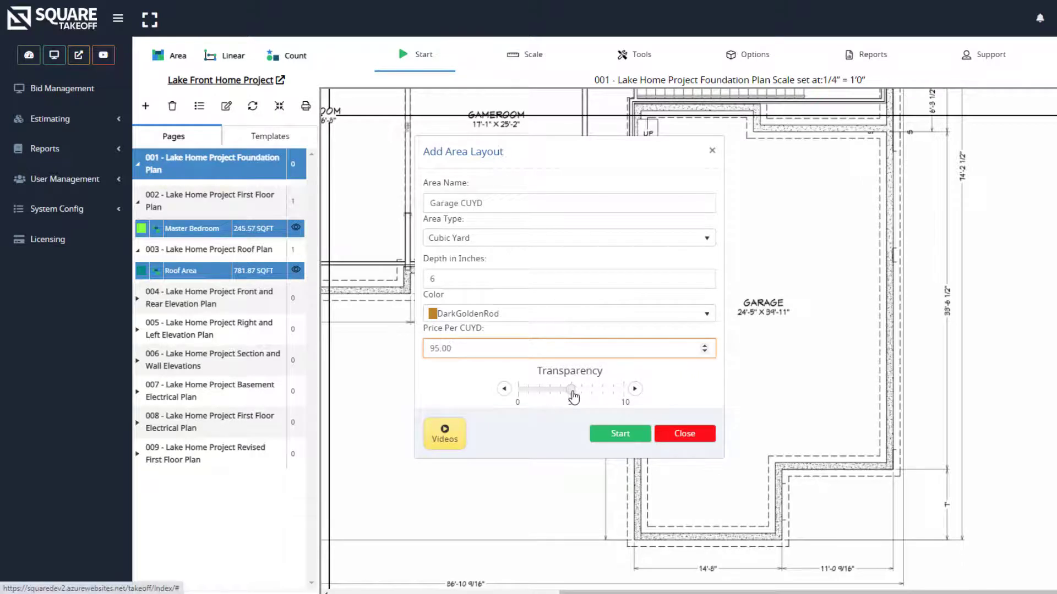
Trace the eight-corner notched garage slab outline and stop, giving 17.05 CUYD
left_click(620, 434)
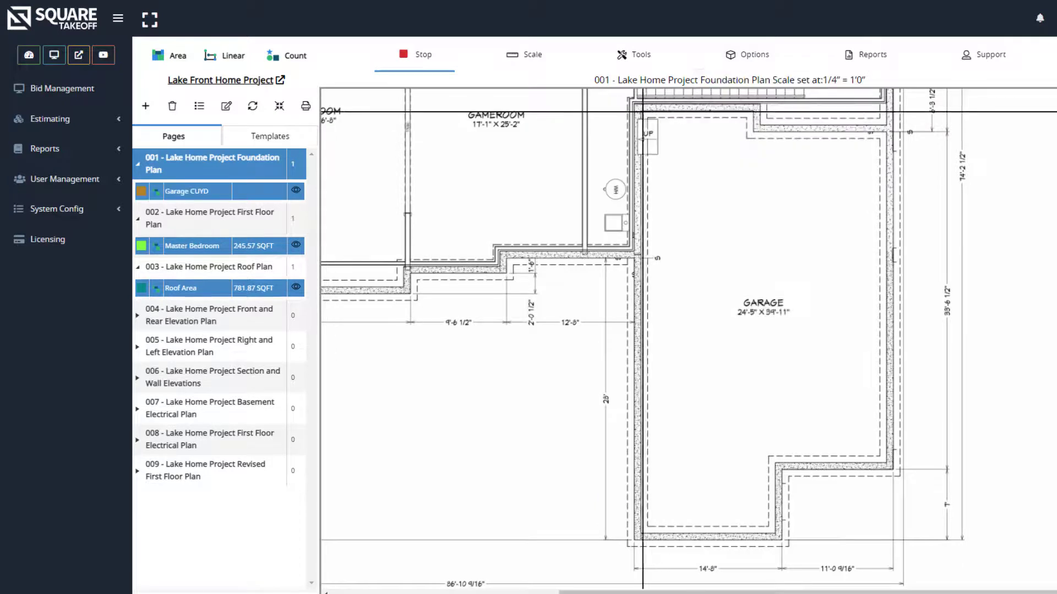
left_click(640, 110)
left_click(753, 111)
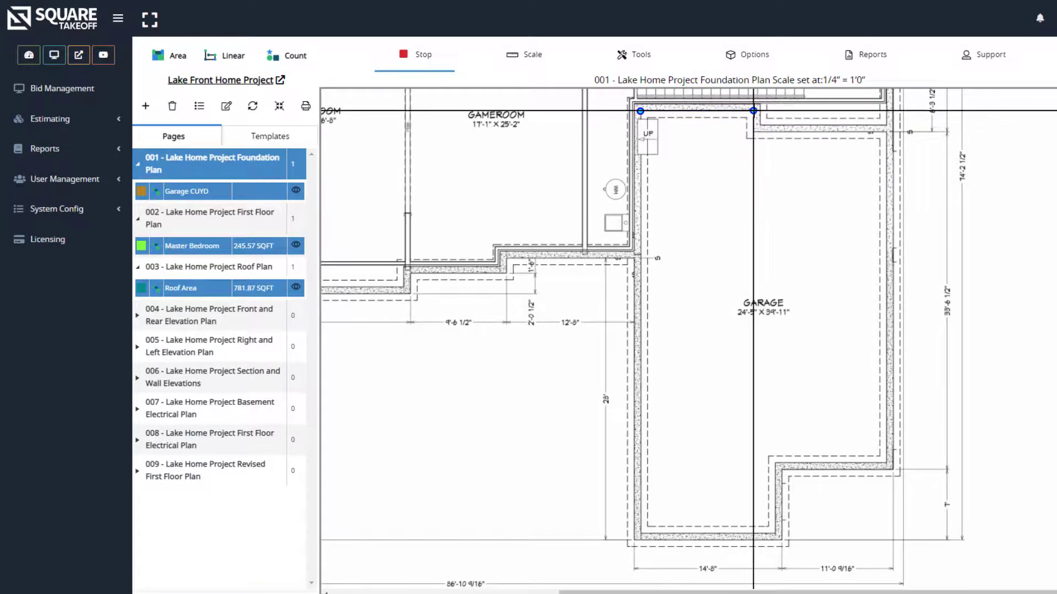
left_click(754, 131)
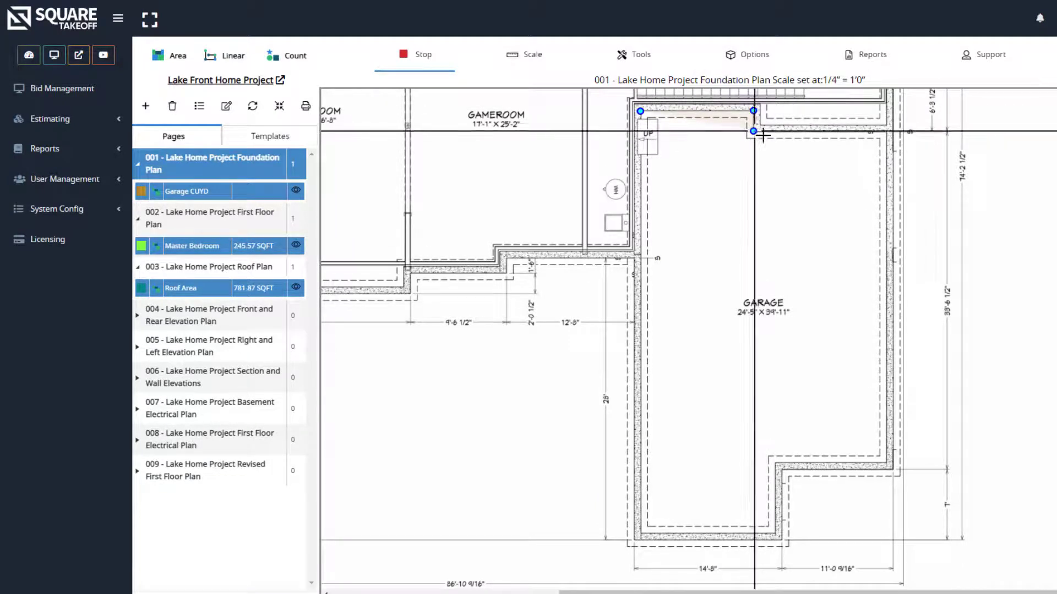
left_click(885, 131)
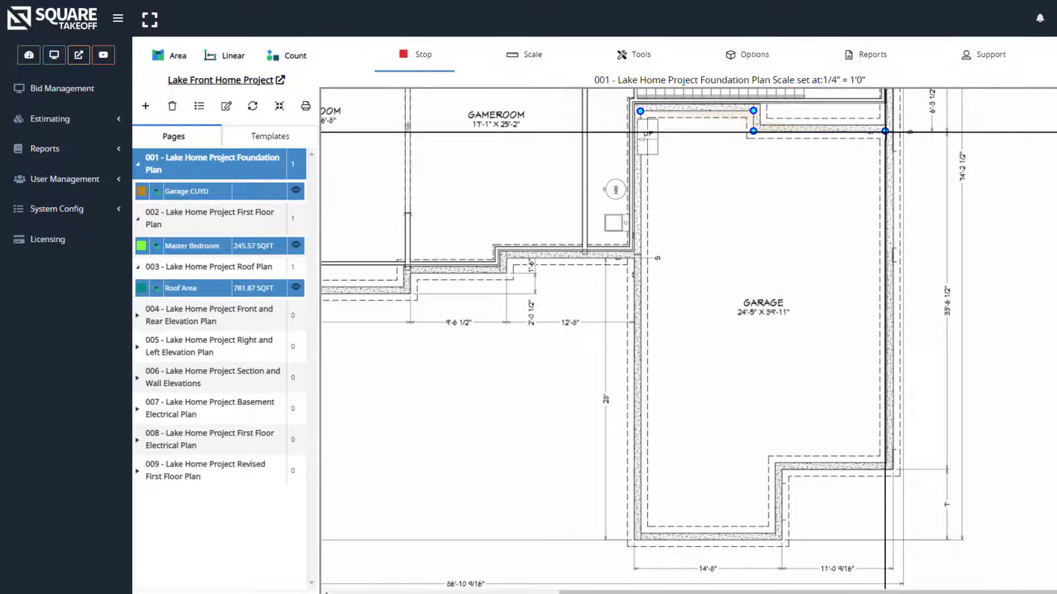
left_click(884, 464)
left_click(775, 464)
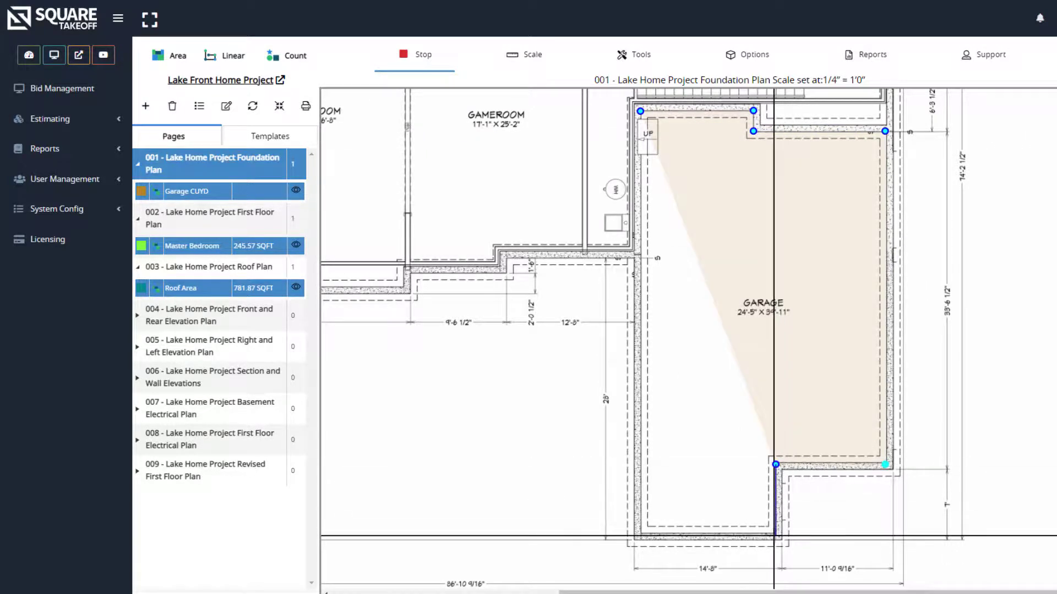
left_click(776, 535)
left_click(640, 535)
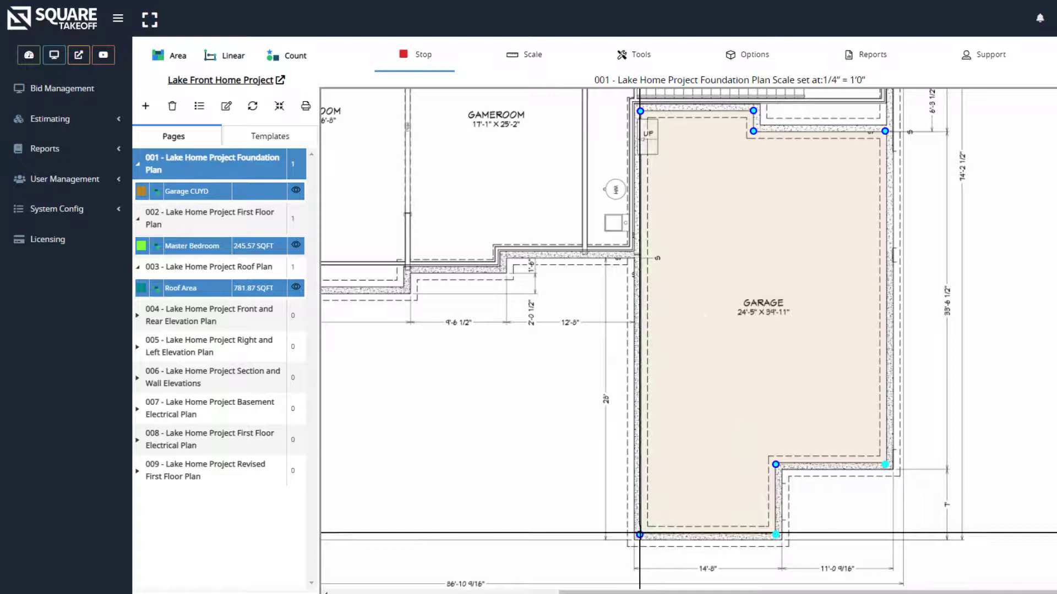
left_click(640, 111)
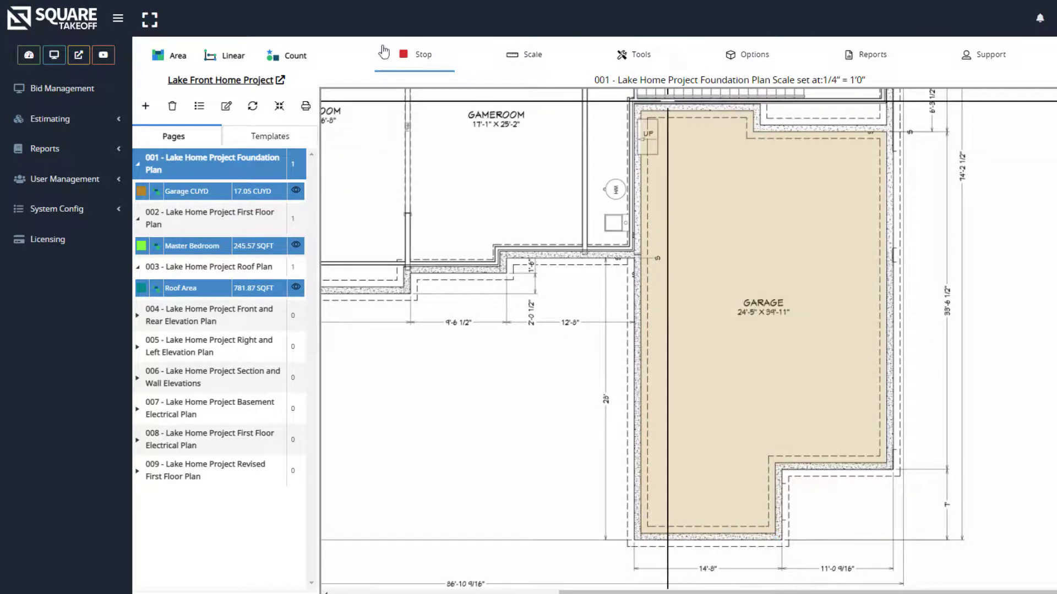
left_click(416, 65)
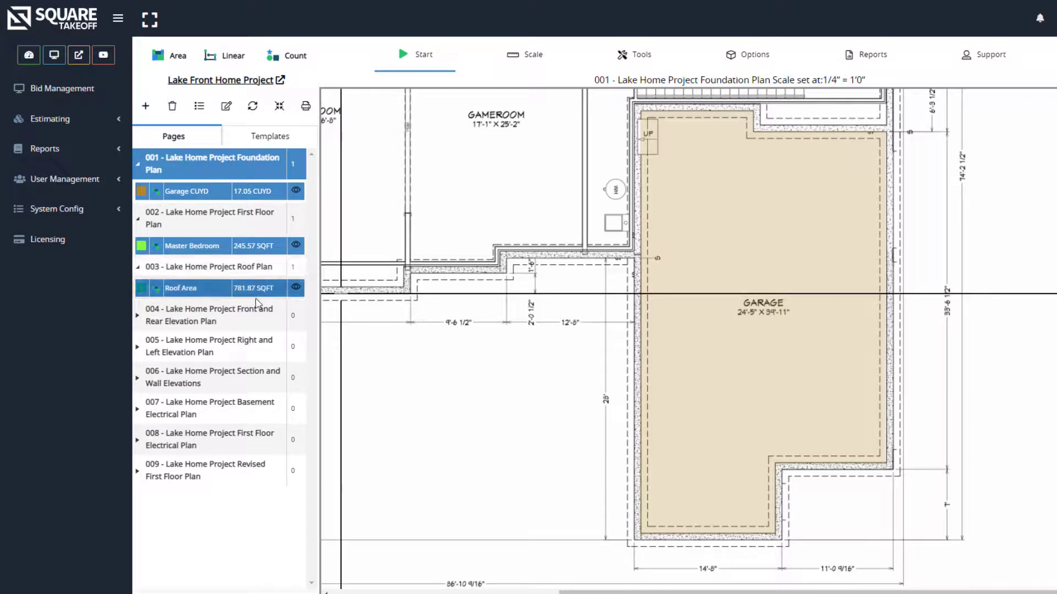
Export the takeoff for all pages as an HTML report from Reports > Takeoff
left_click(858, 55)
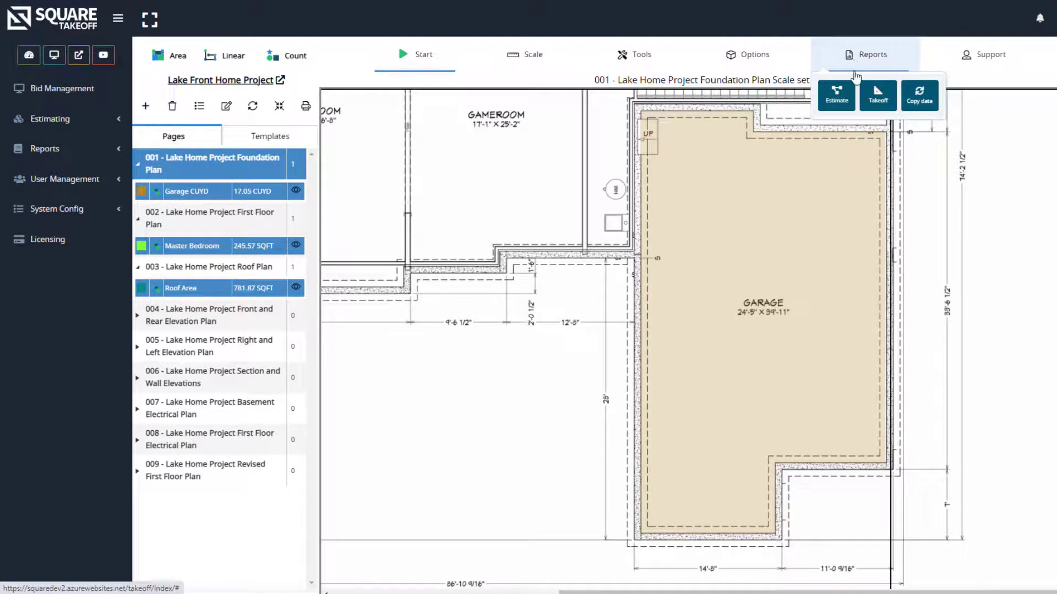
left_click(878, 98)
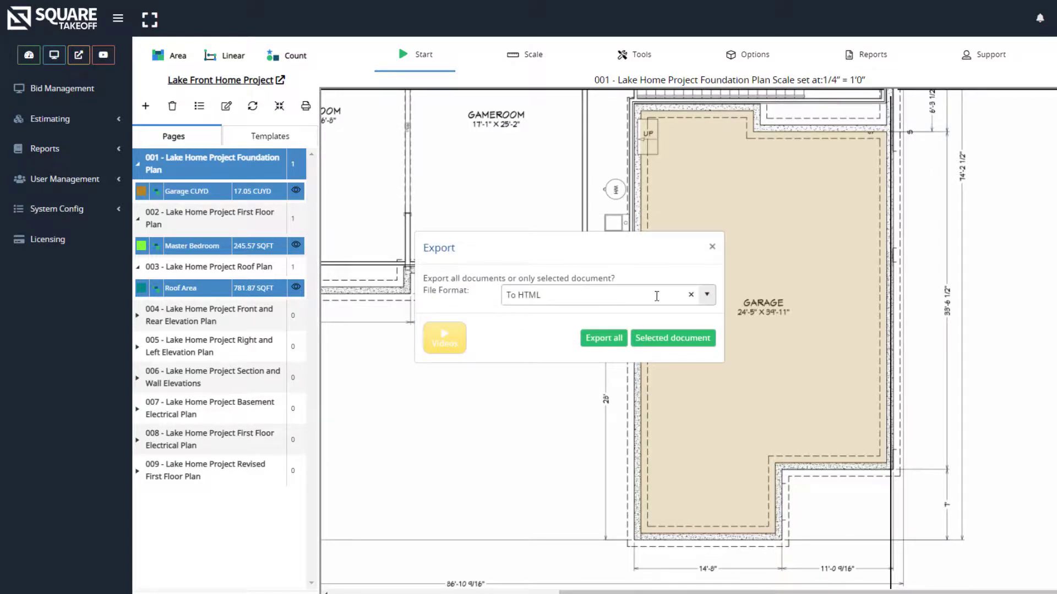
left_click(707, 294)
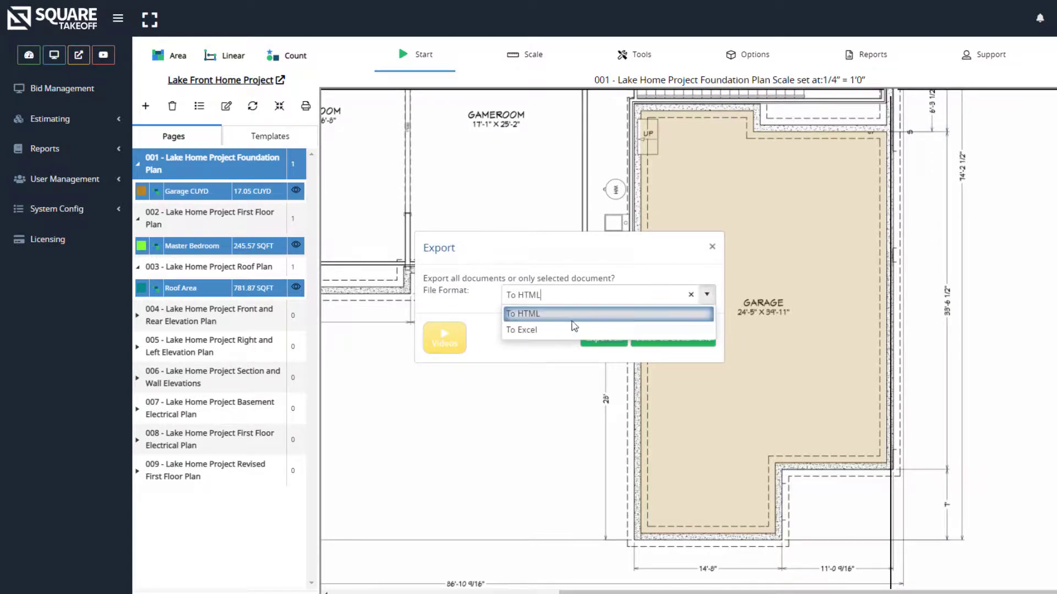
left_click(520, 346)
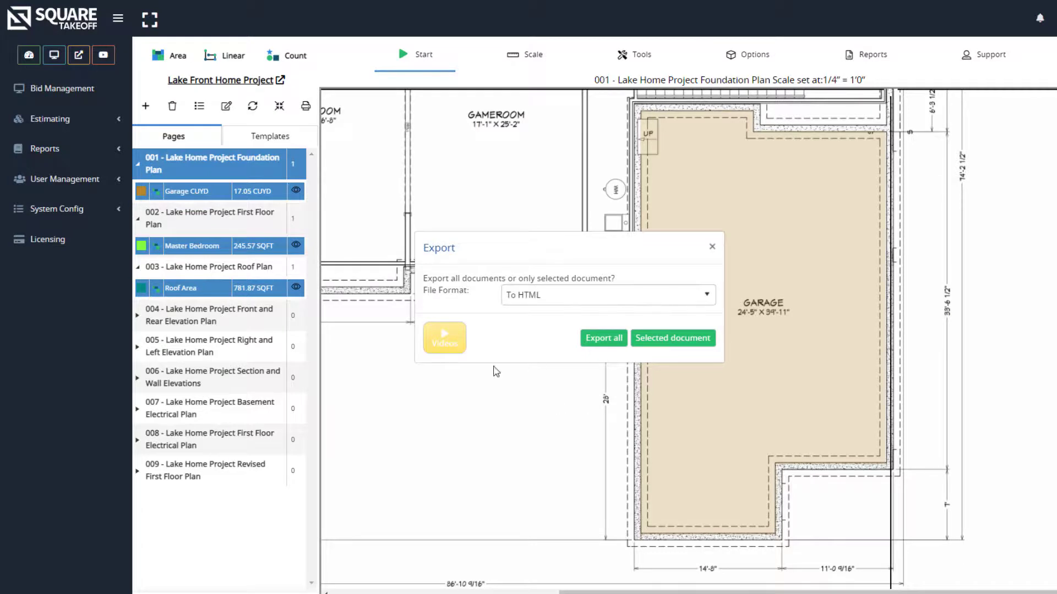
left_click(674, 341)
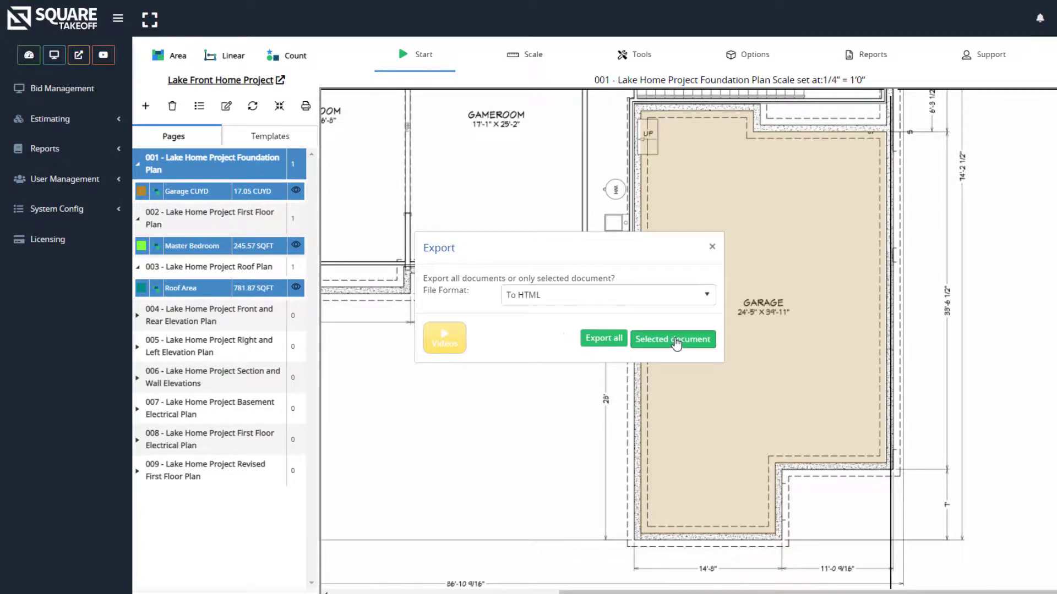
left_click(603, 341)
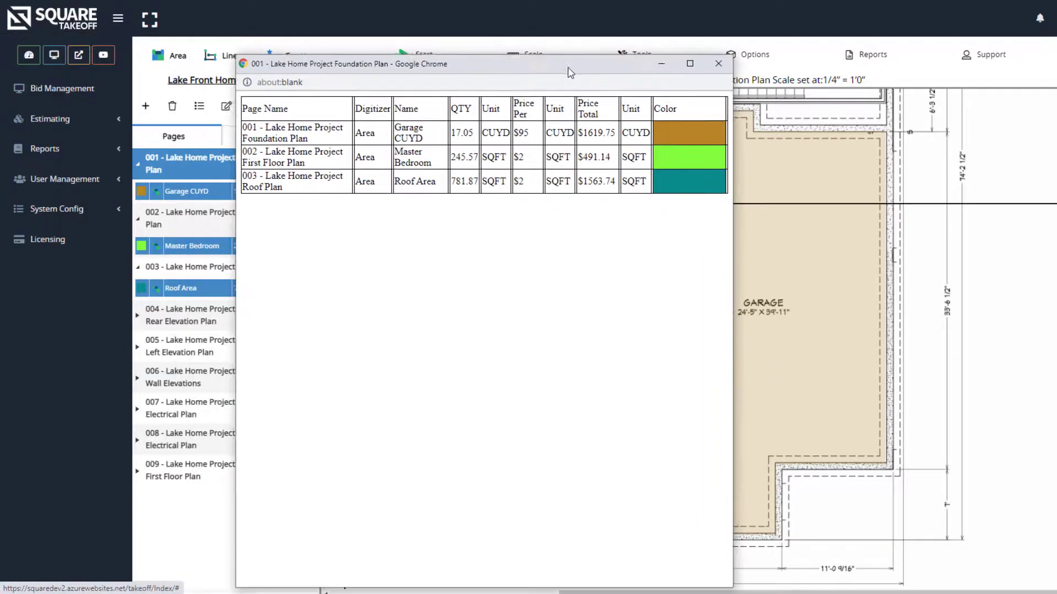
Nudge the HTML report window and widen it so each row fits on one line
left_click_drag(569, 67, 575, 65)
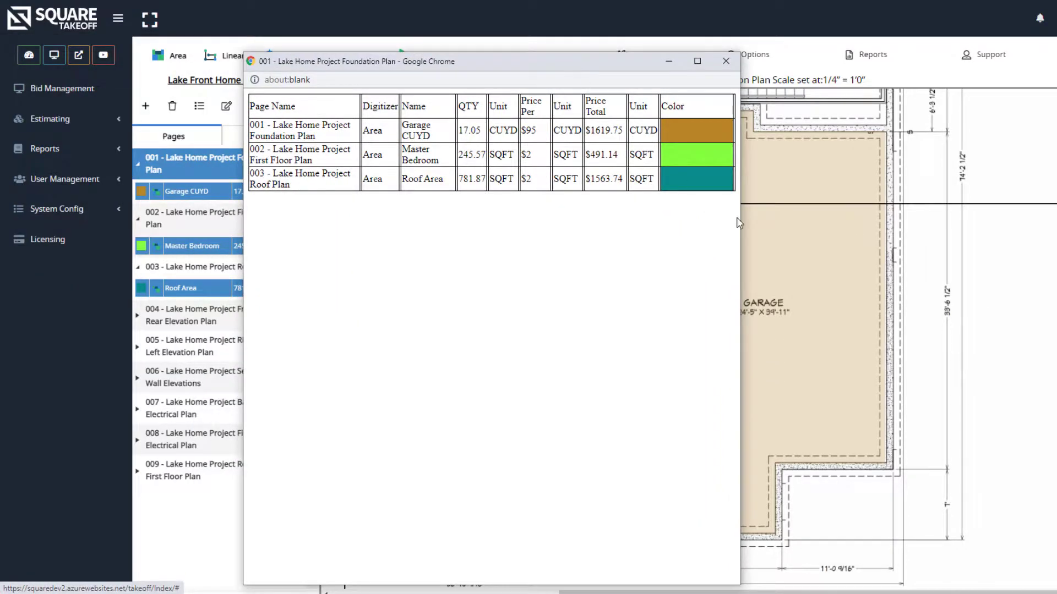
left_click_drag(740, 223, 844, 223)
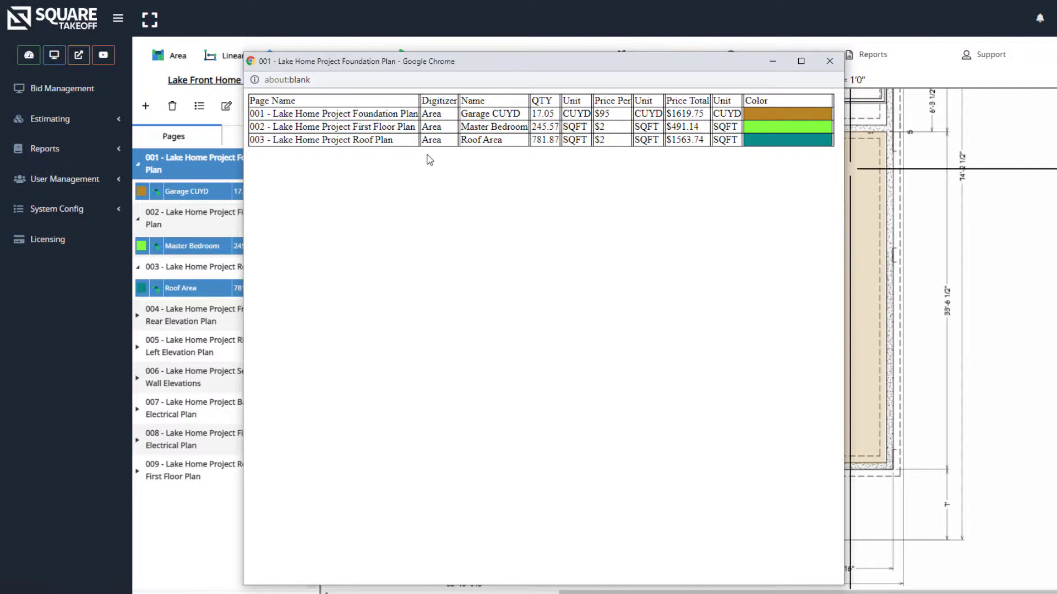